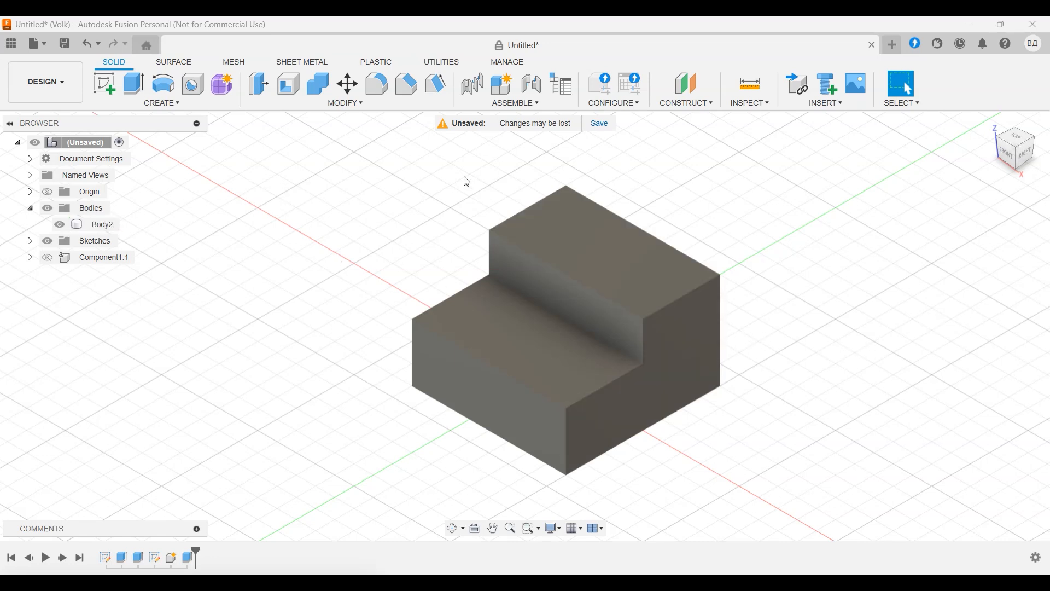
- Draft the block's upper top face by 20 degrees, using the stepped right end face as the pull direction
middle_drag(805, 329, 726, 314)
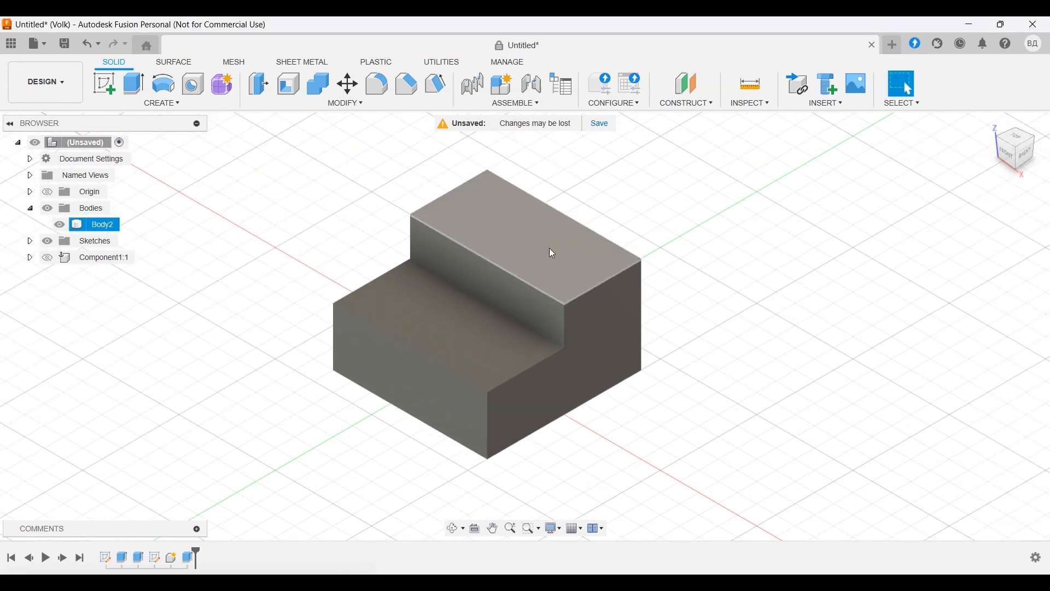
click(499, 219)
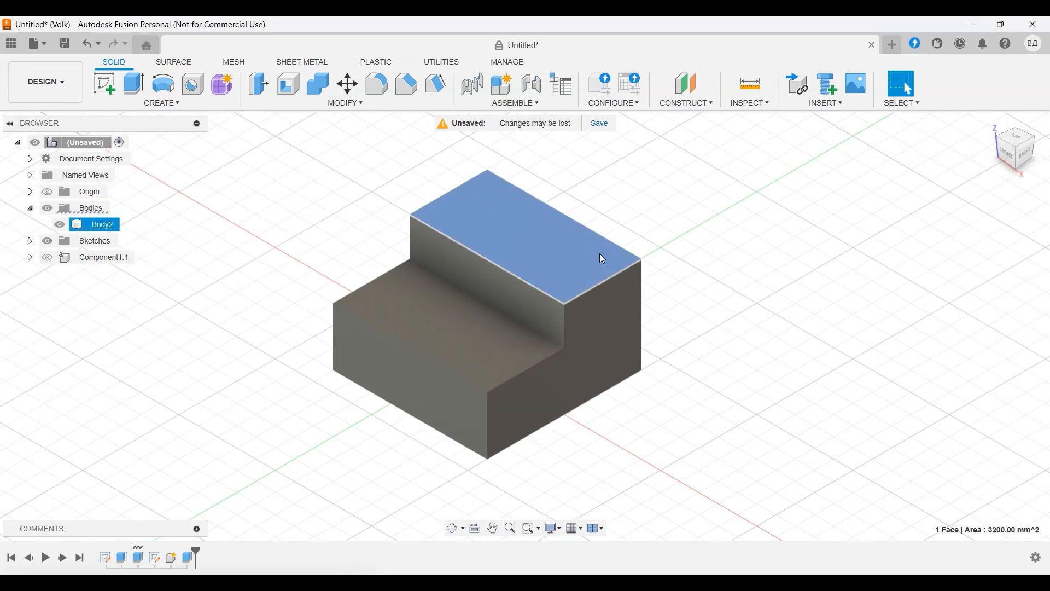
shift+middle_drag(697, 279, 719, 268)
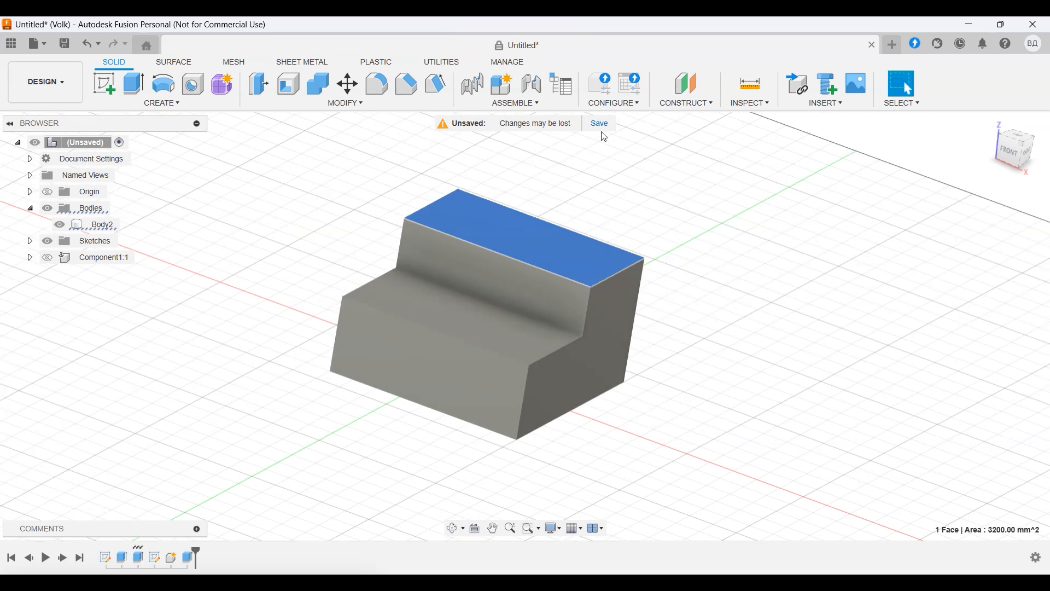
click(442, 91)
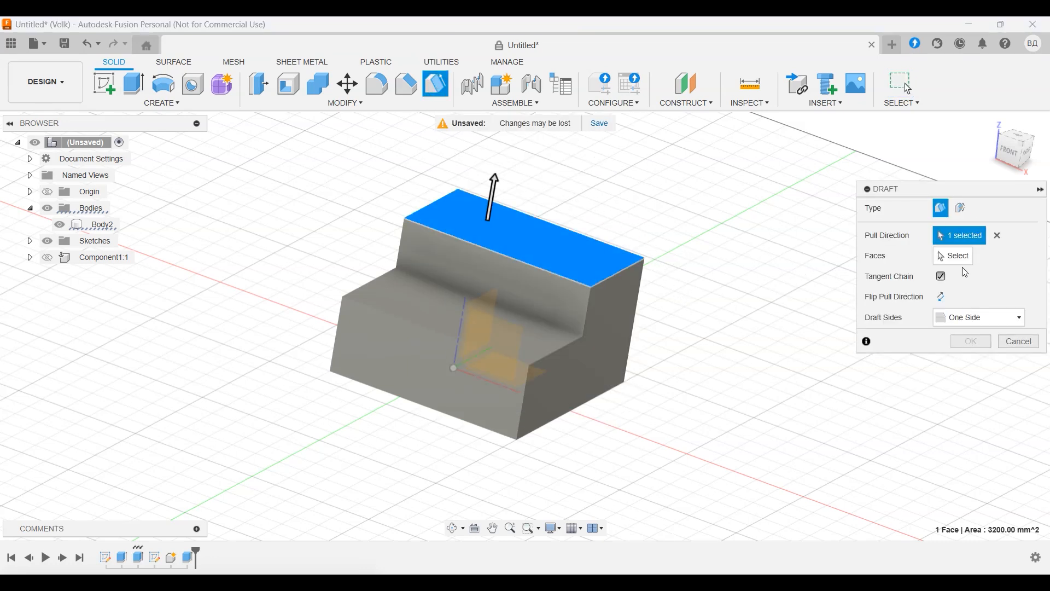
click(997, 235)
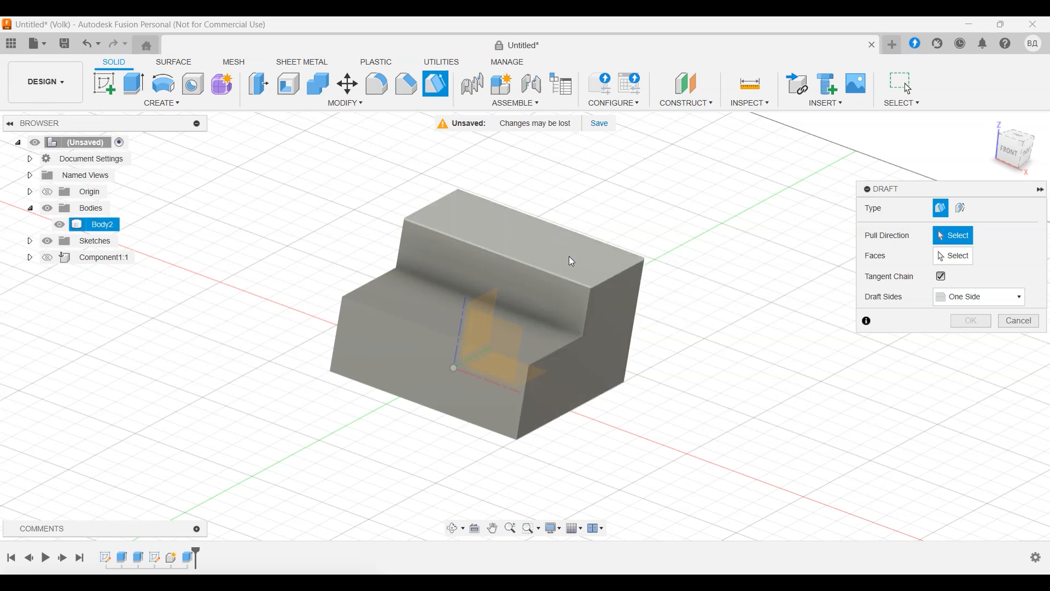
click(617, 306)
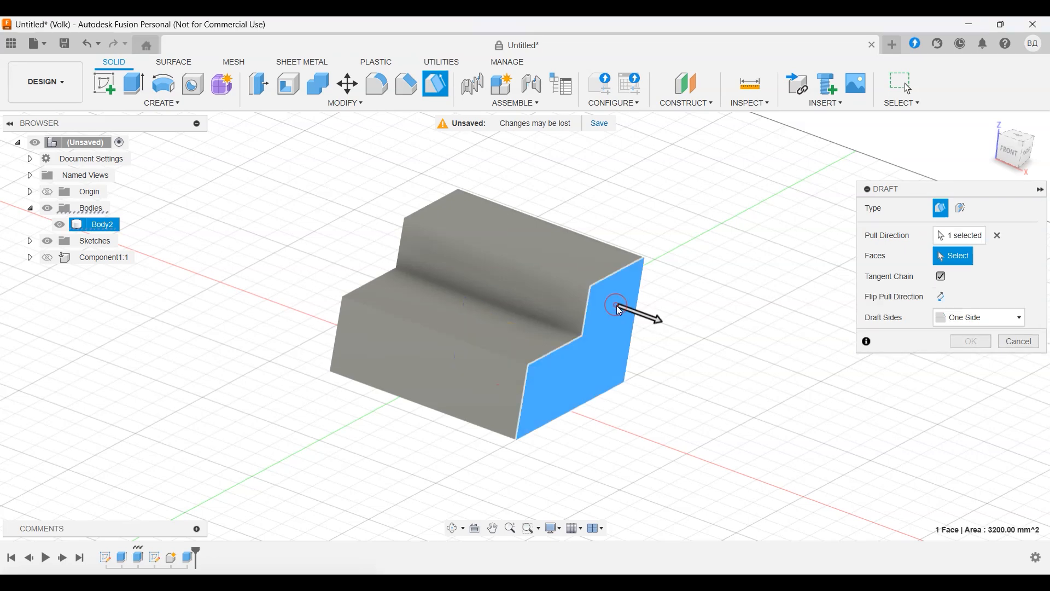
click(589, 252)
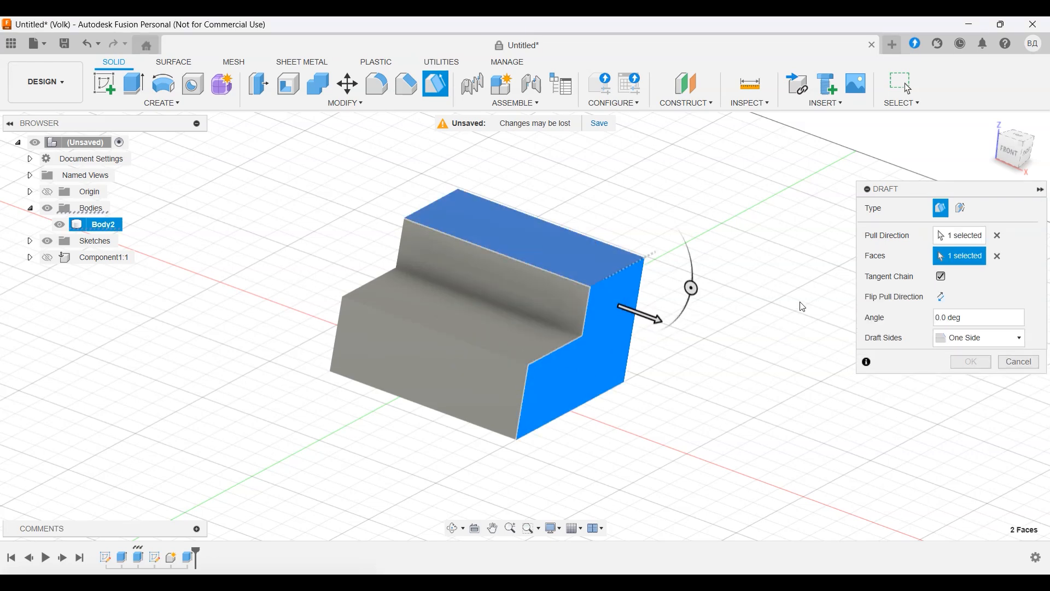
click(1014, 151)
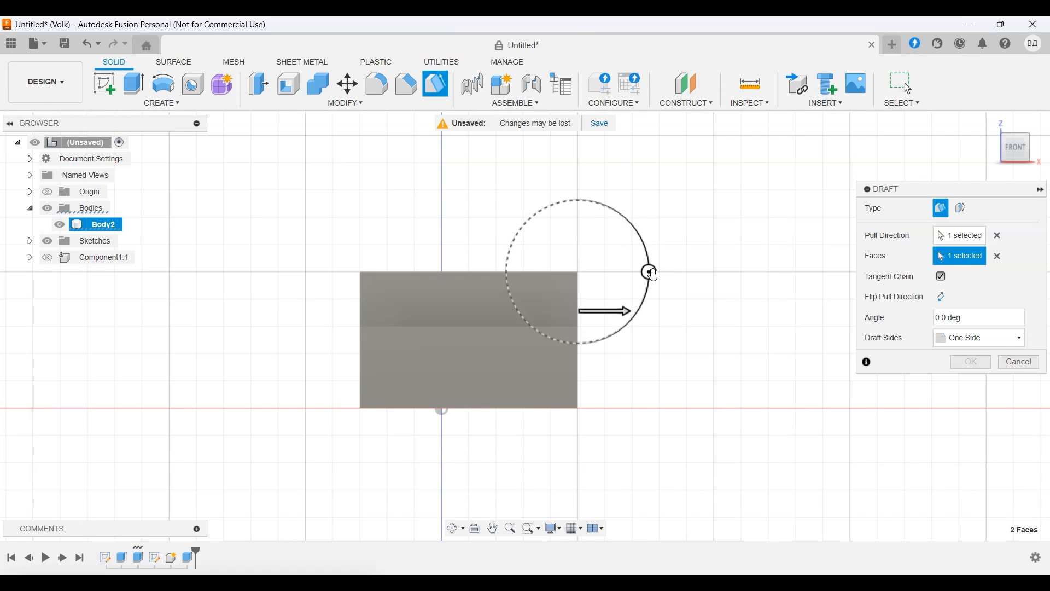
drag(652, 273, 641, 298)
shift+middle_drag(682, 274, 691, 252)
scroll(504, 331, up, 3)
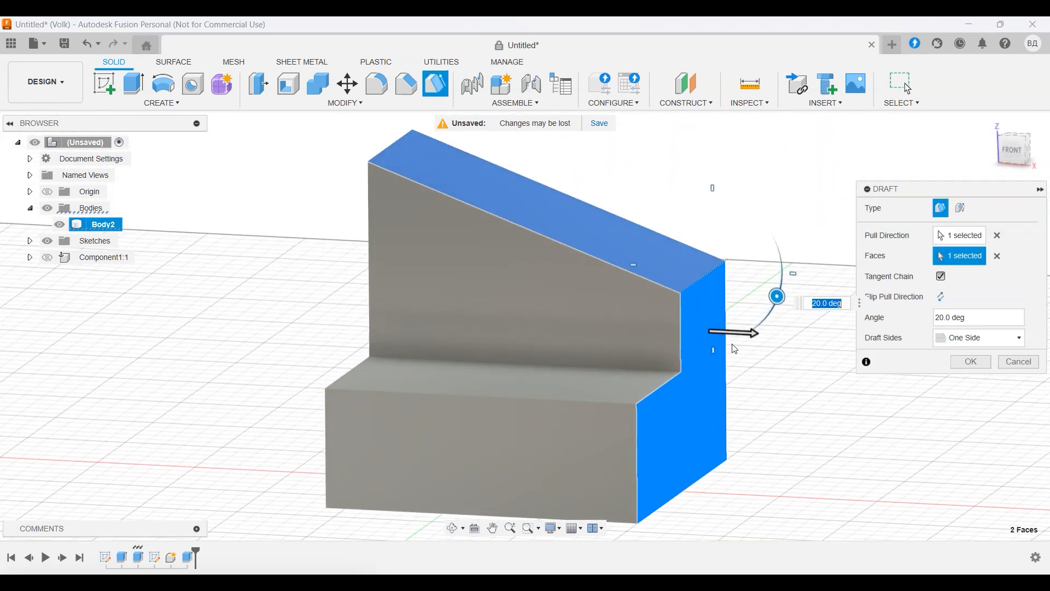
click(965, 360)
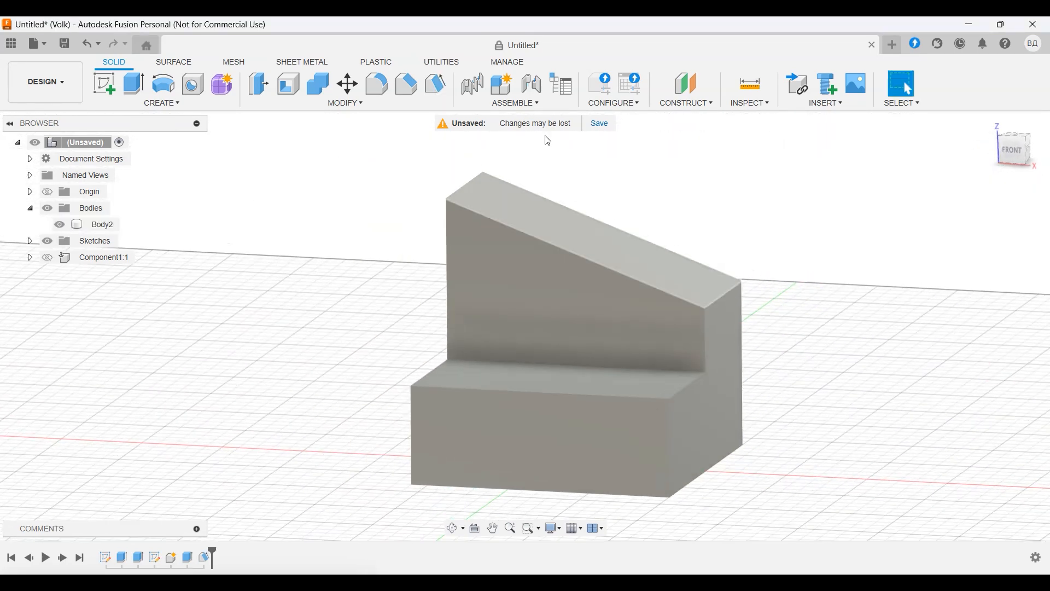
- Draft the lower step's top face so it slopes down toward the left end, with the stepped right end face as pull direction
click(438, 84)
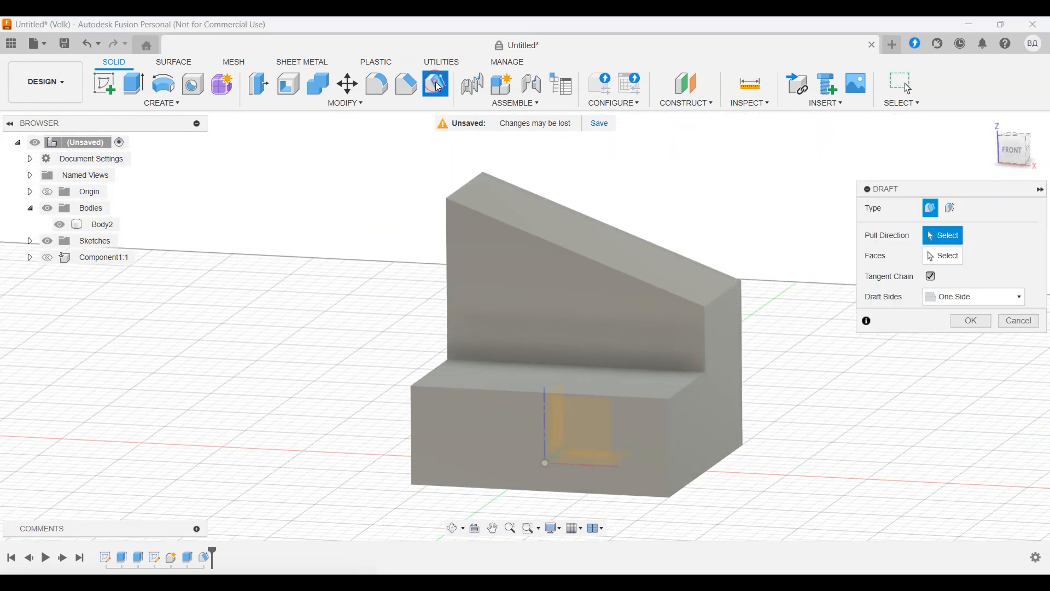
click(698, 418)
click(645, 383)
mouse_move(762, 382)
mouse_down()
mouse_move(764, 402)
mouse_move(762, 371)
mouse_up()
click(969, 363)
- Draft the stepped right end face outward toward the base, using the sloped top face as the pull direction
mouse_move(862, 366)
shift+middle_down()
mouse_move(891, 346)
mouse_move(835, 380)
mouse_move(856, 368)
shift+middle_up()
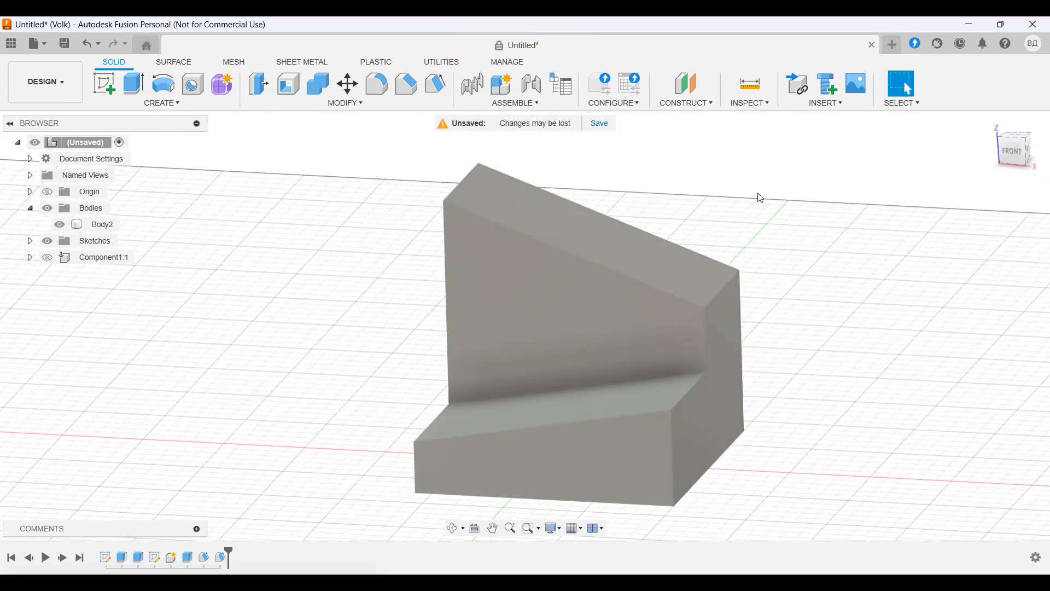
click(437, 82)
click(653, 269)
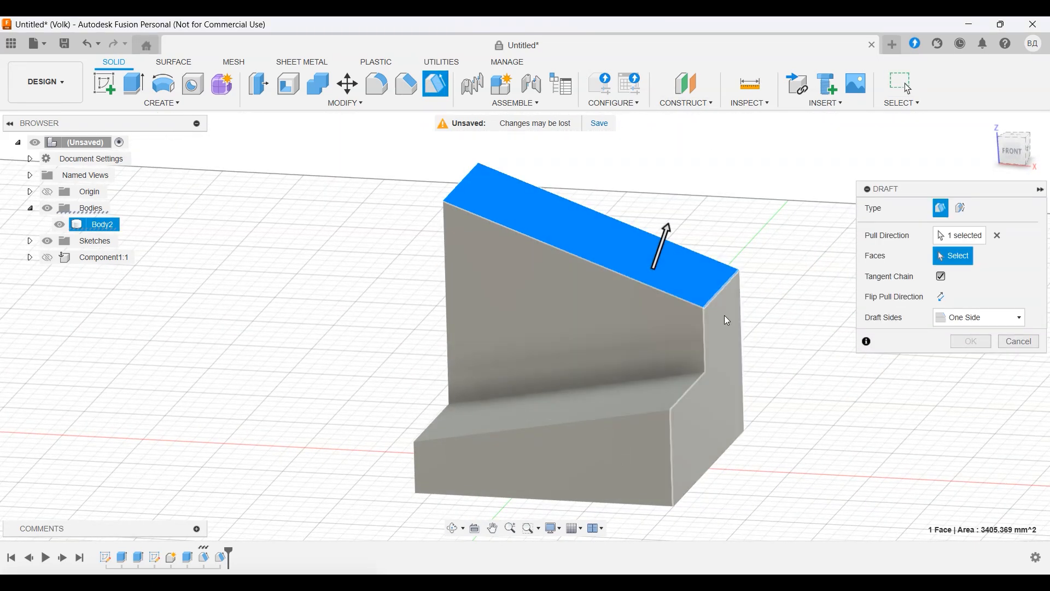
click(727, 321)
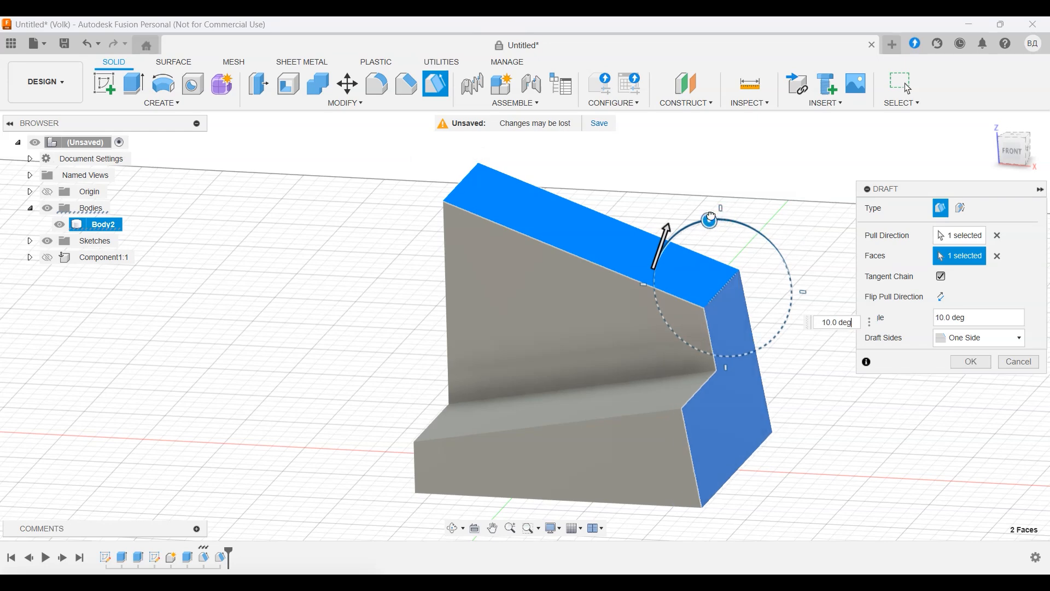
drag(711, 216, 705, 216)
click(971, 362)
- Draft the stepped left end face outward by 15 degrees, using the sloped top face as the pull direction
shift+middle_drag(896, 372, 841, 379)
click(437, 84)
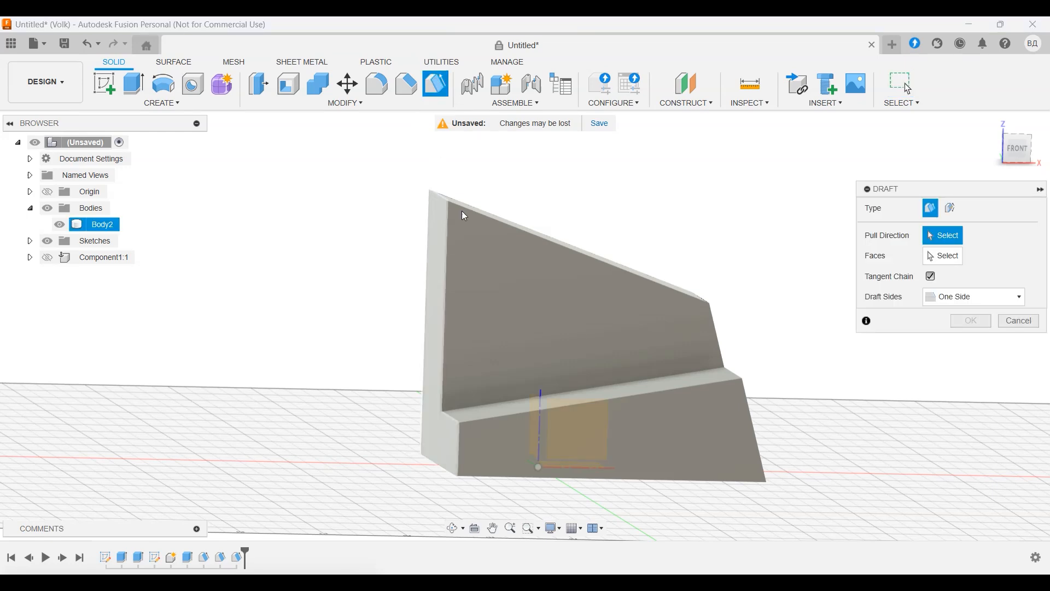
click(477, 208)
click(432, 238)
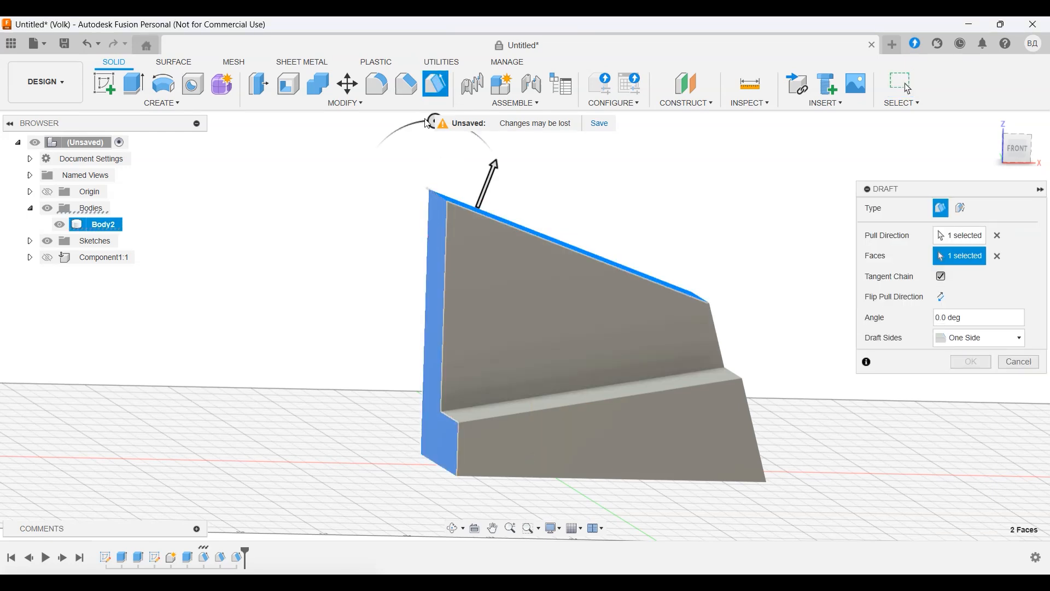
drag(435, 122, 449, 131)
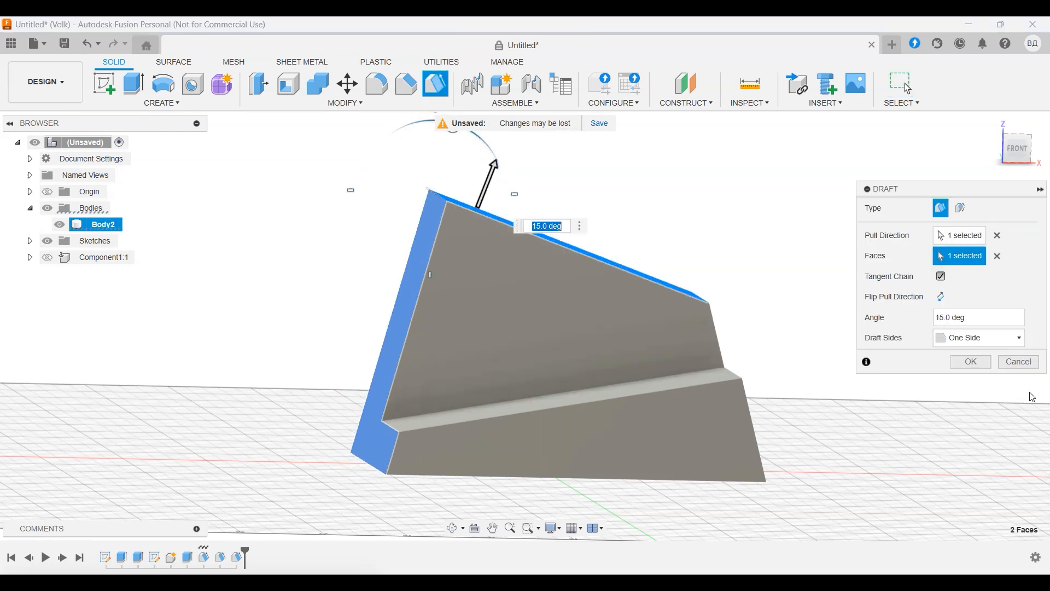
click(983, 366)
- Draft the block's back face outward toward the base, using the sloped top face as the pull direction
shift+middle_drag(855, 344, 809, 362)
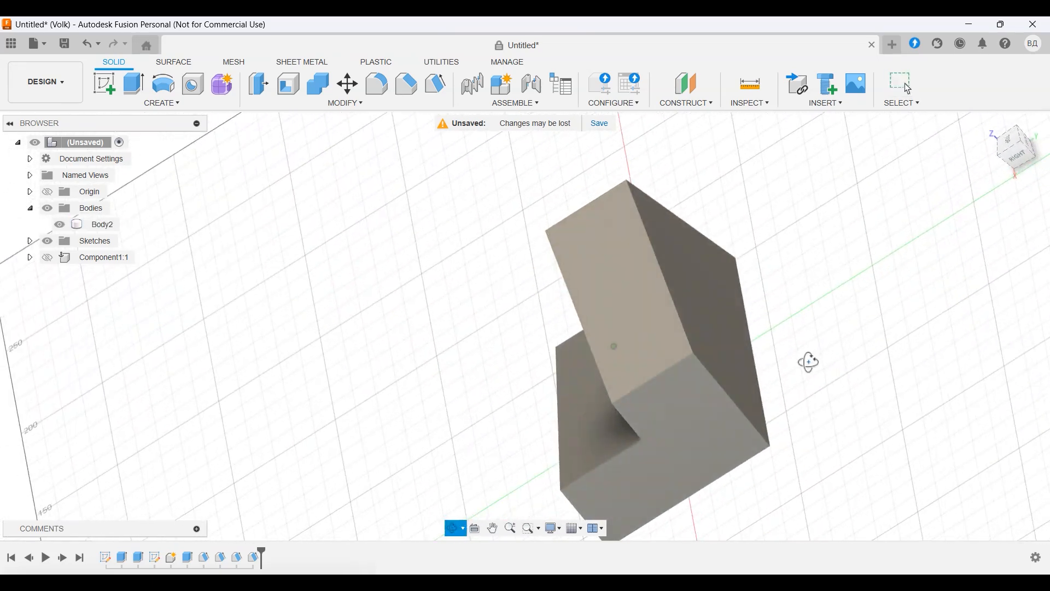
click(436, 83)
click(649, 307)
click(691, 281)
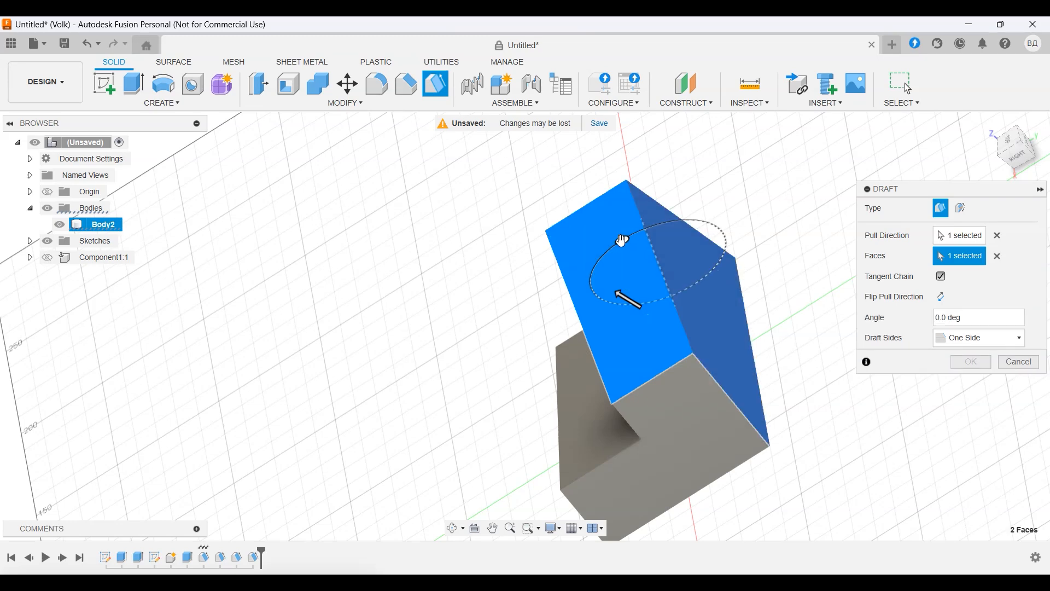
drag(616, 245, 614, 248)
click(972, 362)
- Hide the drafted block Body2 and show the cylinder in Component1:1 instead
shift+middle_drag(875, 355, 968, 290)
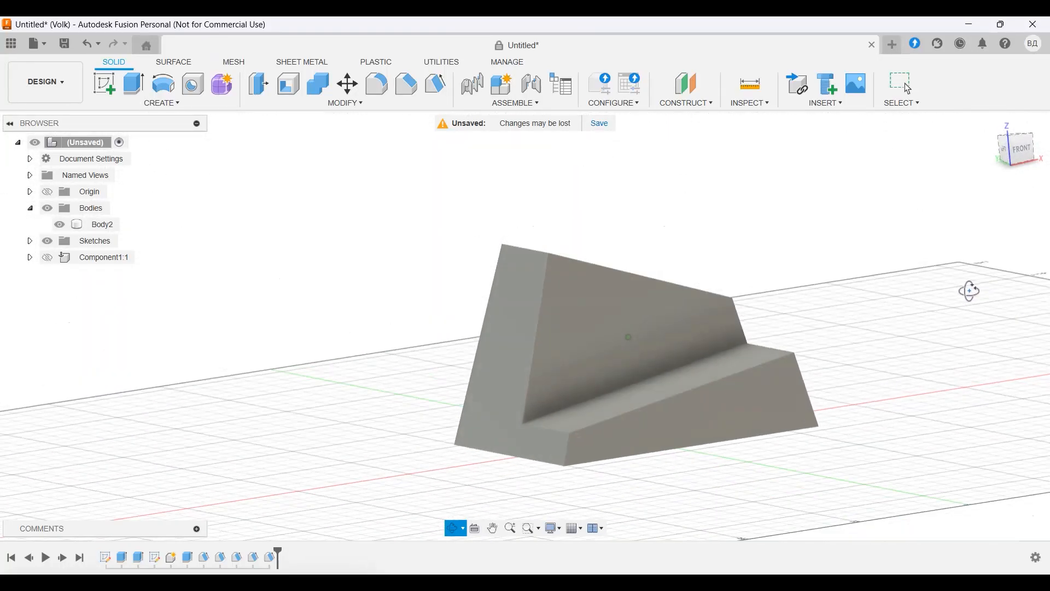
click(1015, 144)
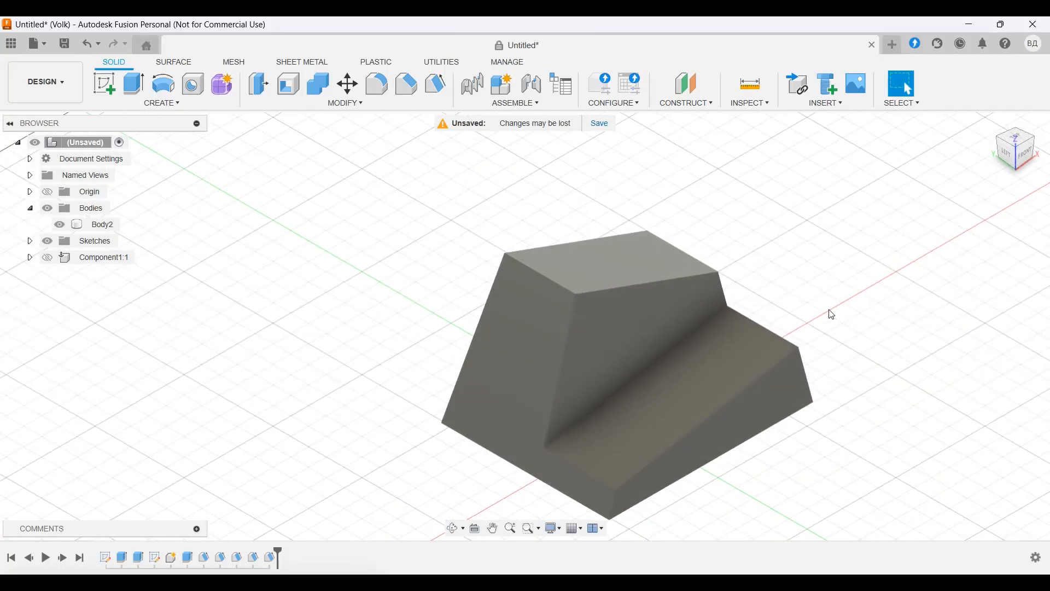
middle_drag(832, 315, 802, 271)
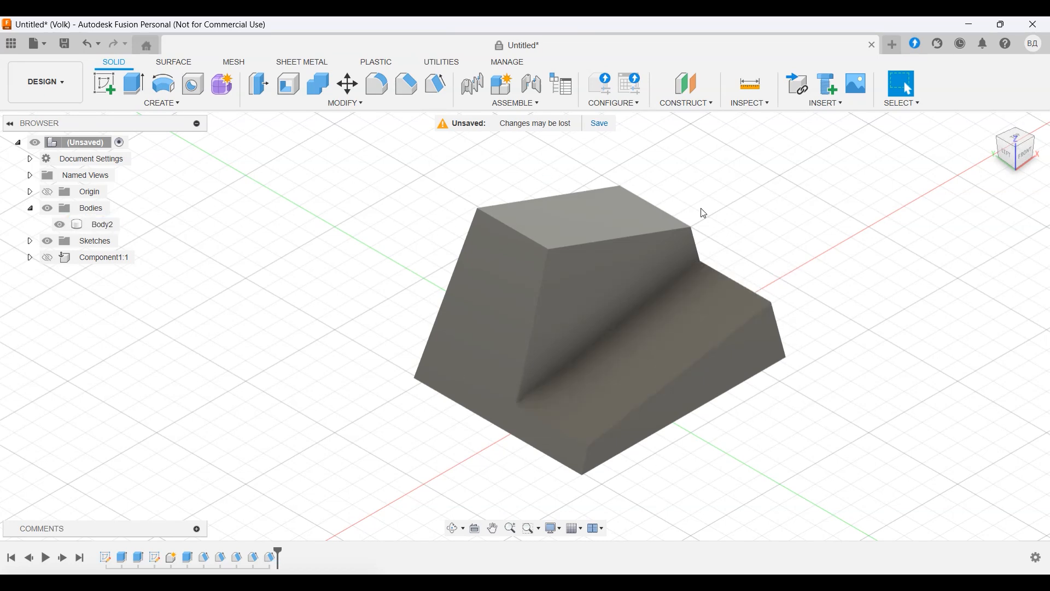
mouse_move(416, 230)
shift+middle_down()
mouse_move(410, 215)
mouse_move(412, 225)
shift+middle_up()
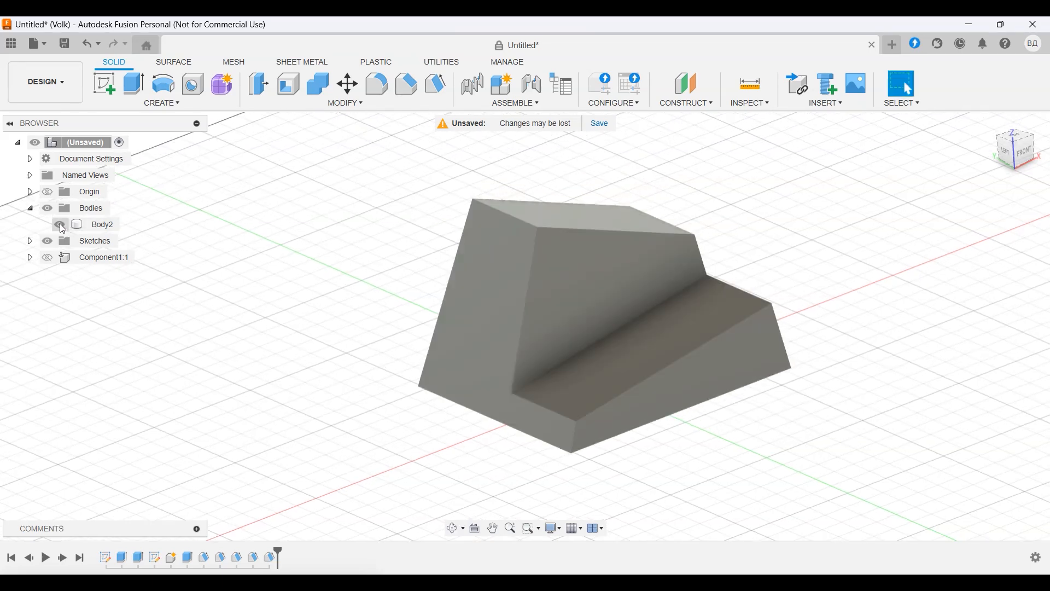
click(62, 227)
click(59, 225)
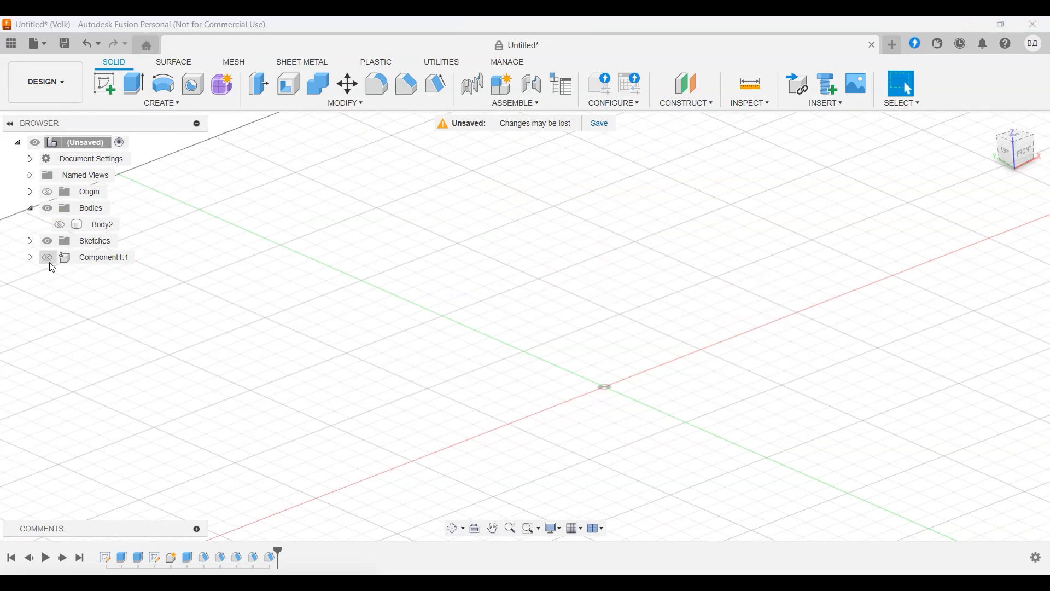
click(48, 258)
shift+middle_drag(776, 326, 862, 343)
key(Escape)
middle_drag(841, 279, 794, 307)
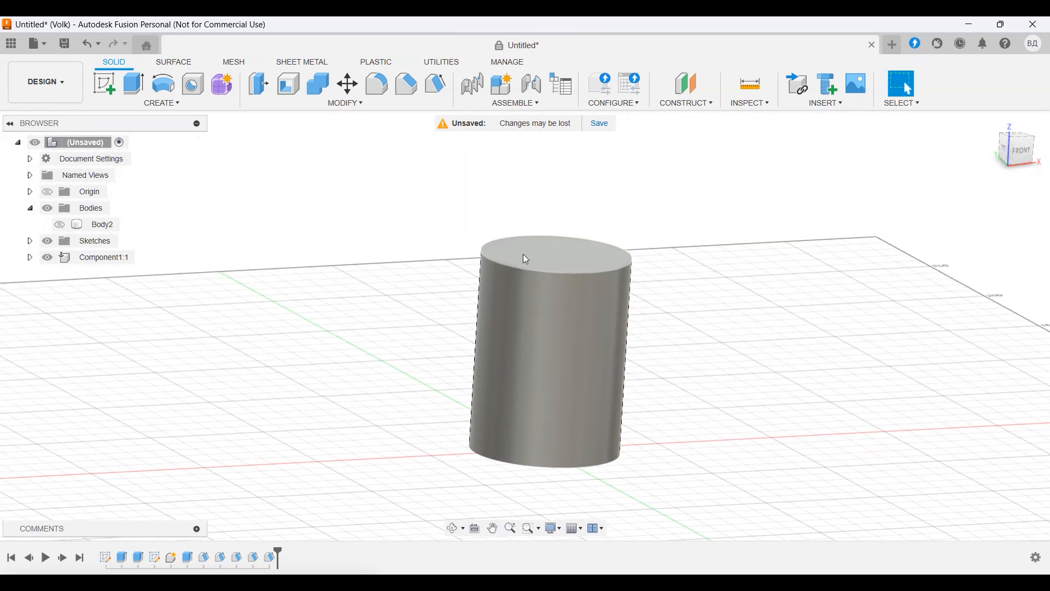
click(562, 257)
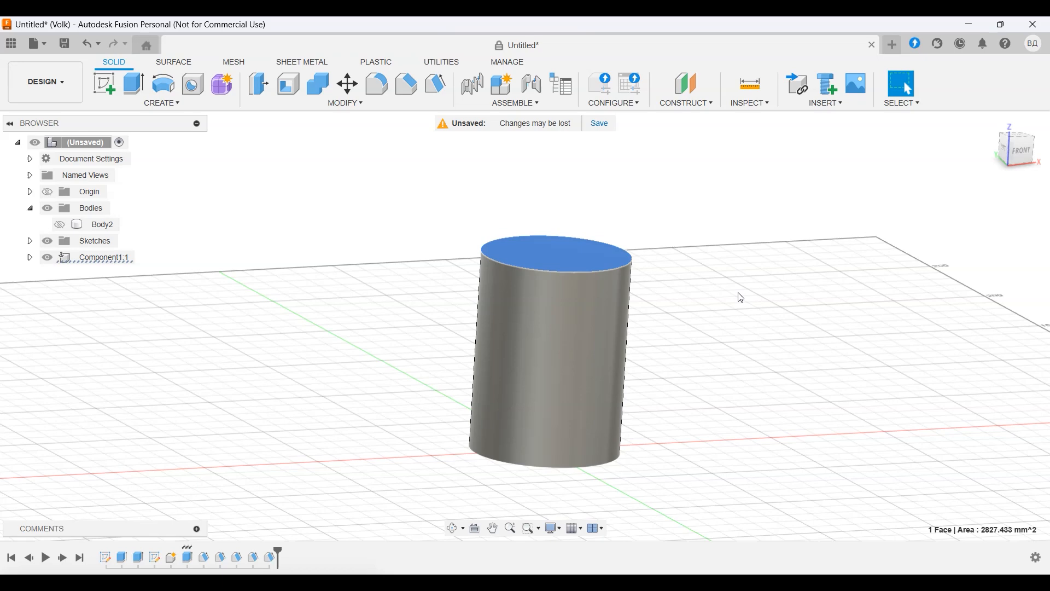
shift+middle_drag(739, 295, 696, 296)
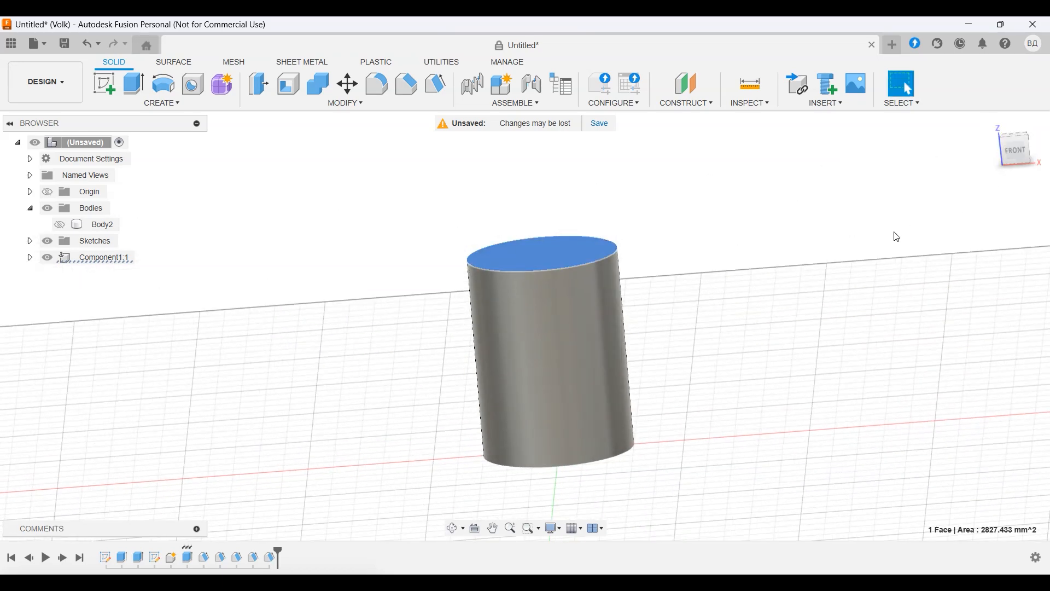
shift+middle_drag(799, 333, 714, 354)
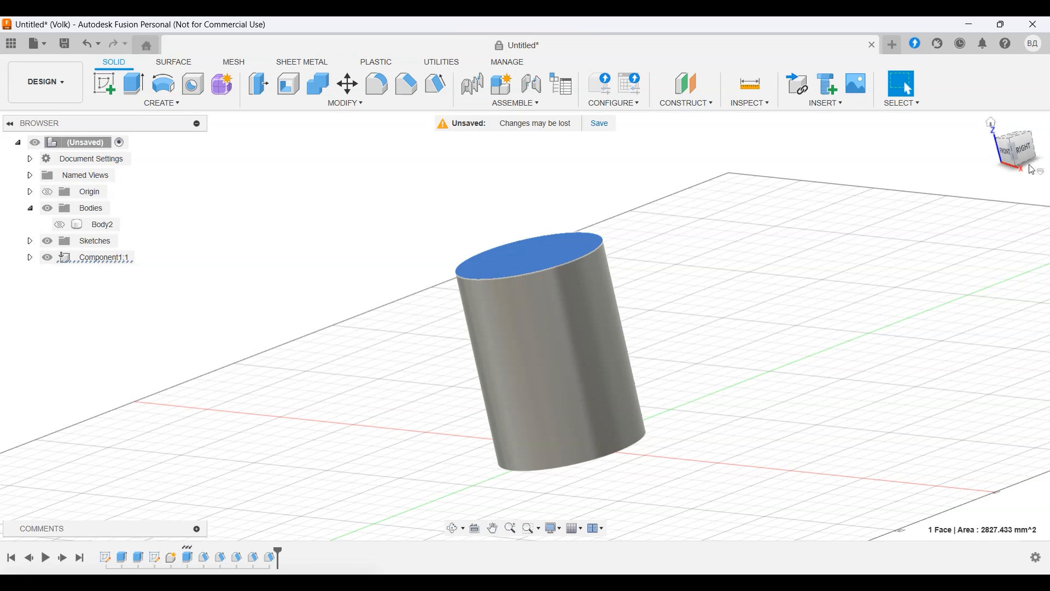
click(1021, 149)
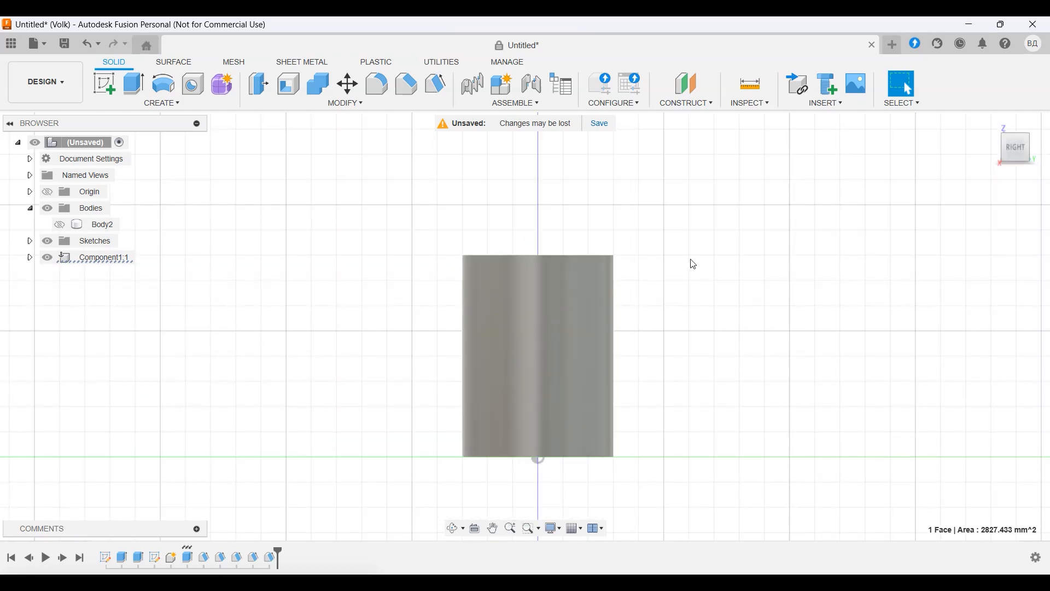
click(694, 90)
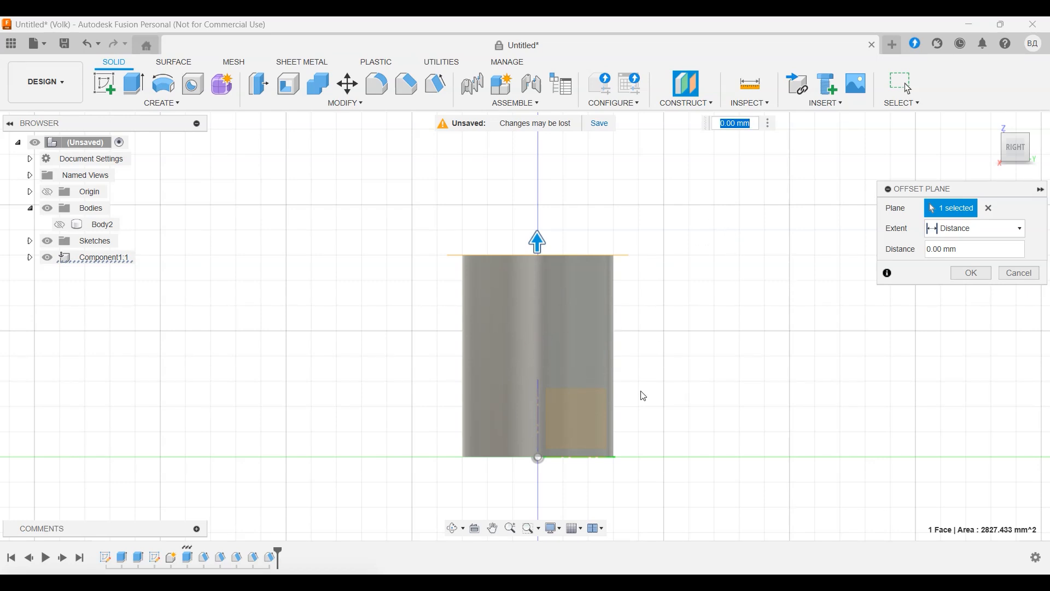
shift+middle_drag(655, 377, 680, 386)
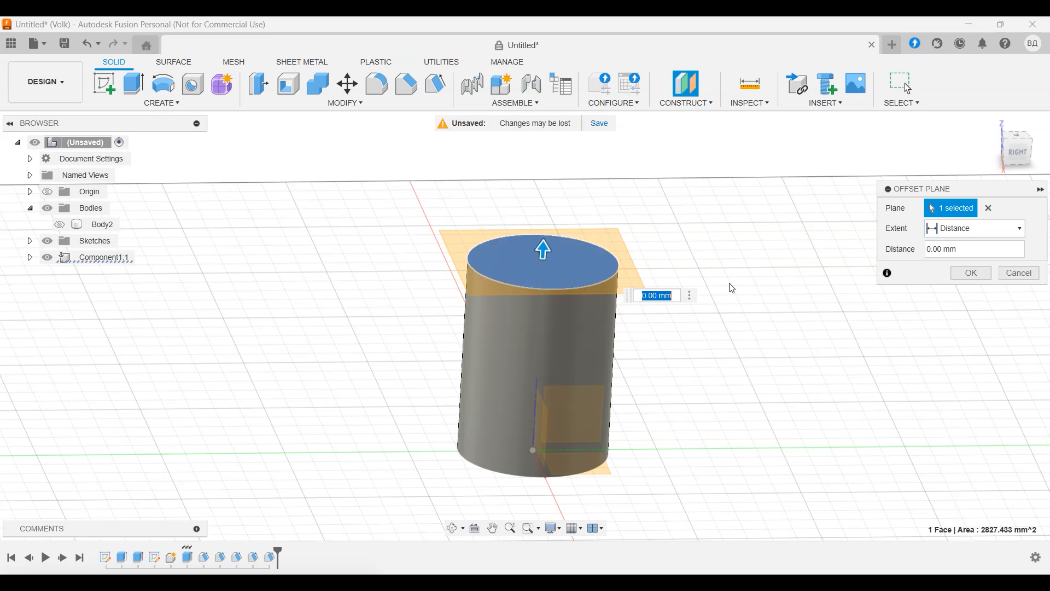
click(1019, 273)
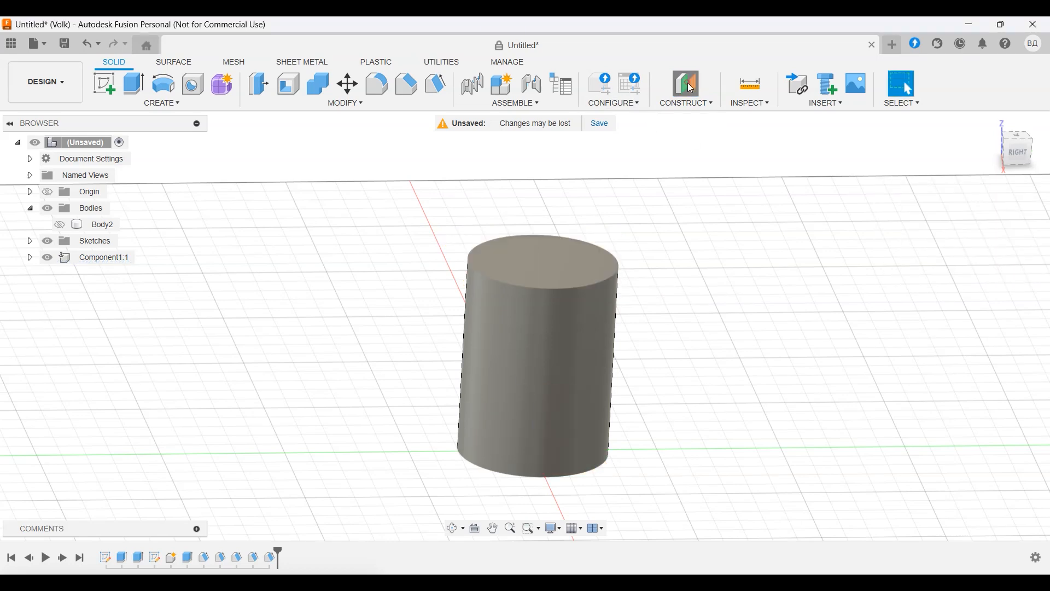
- Create an offset construction plane on the YZ origin plane at a distance of 0 mm
click(687, 83)
click(584, 421)
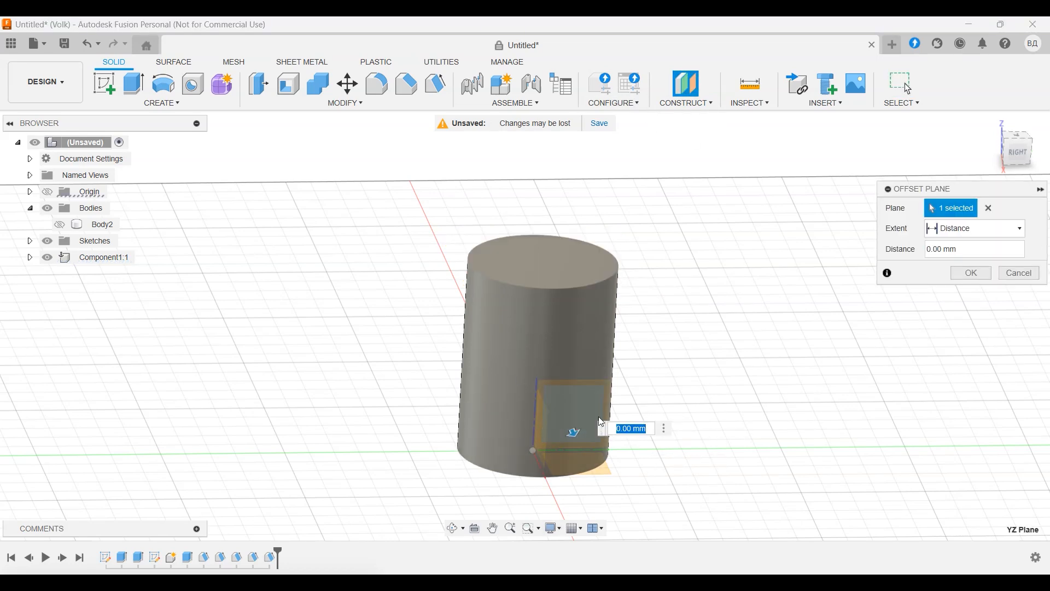
click(974, 275)
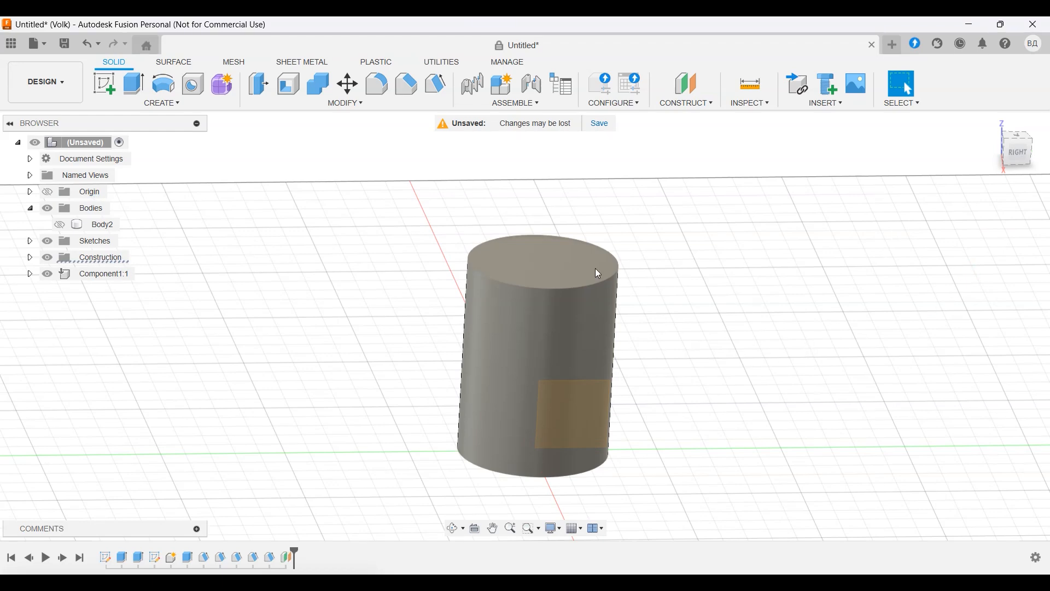
shift+middle_drag(586, 347, 642, 382)
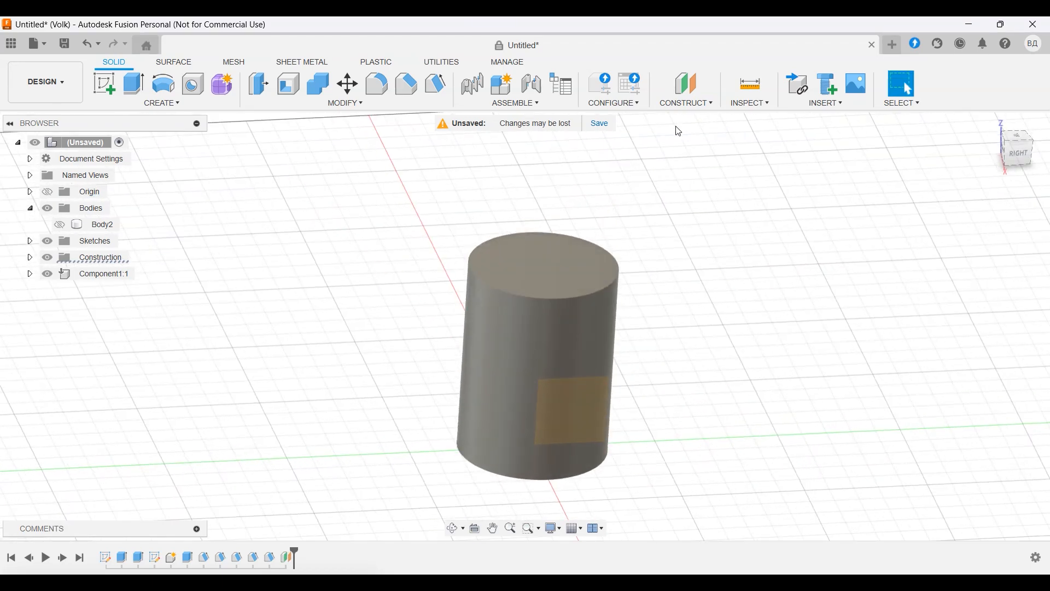
- Edit the offset construction plane to a distance of 30 mm from the YZ plane
double_click(287, 558)
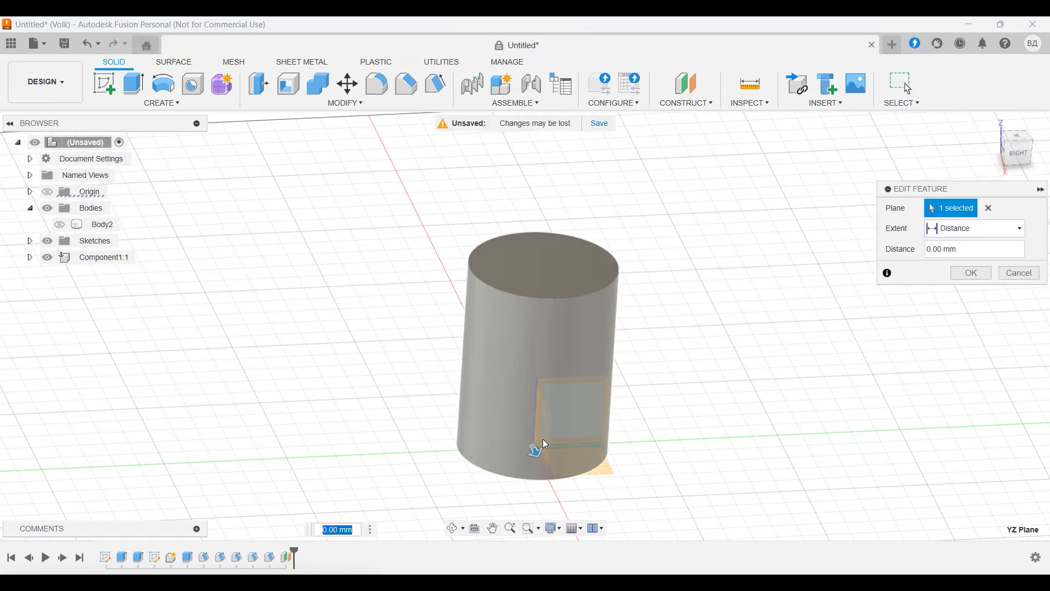
click(1018, 148)
shift+middle_drag(600, 485, 694, 474)
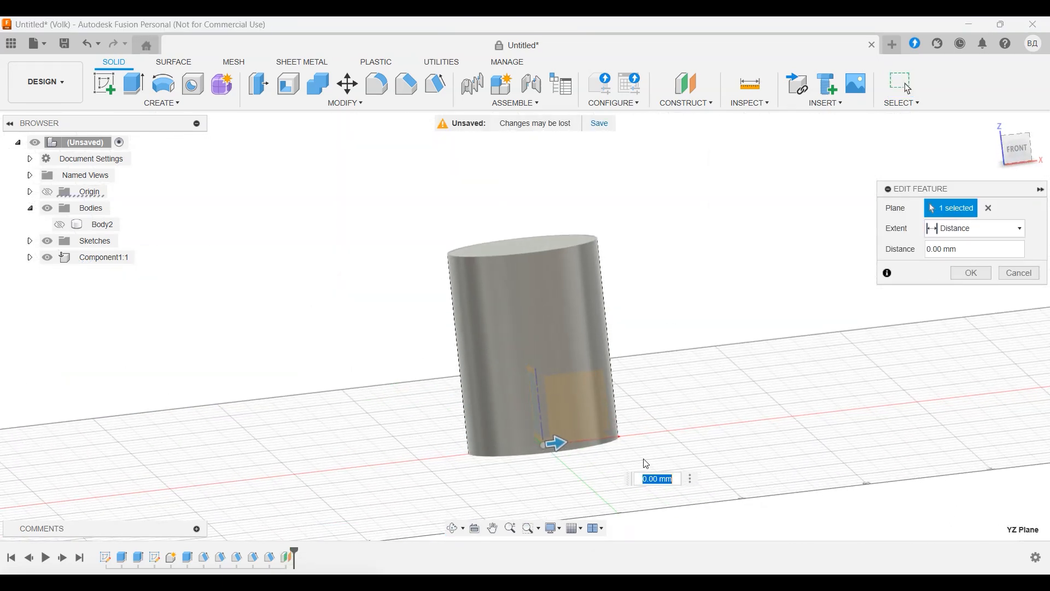
drag(568, 453, 644, 443)
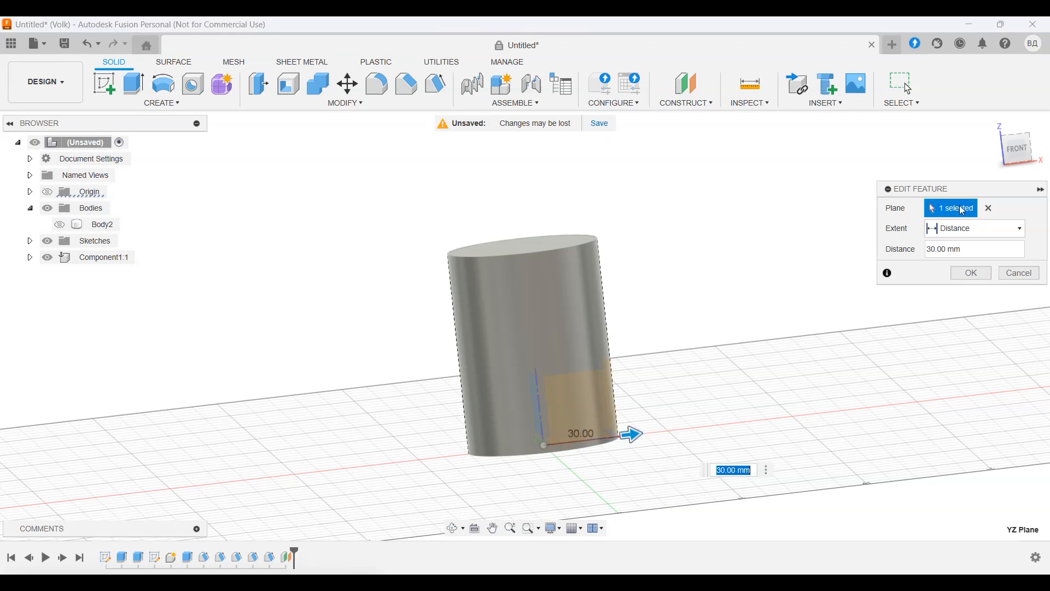
click(985, 275)
shift+middle_drag(856, 352, 750, 414)
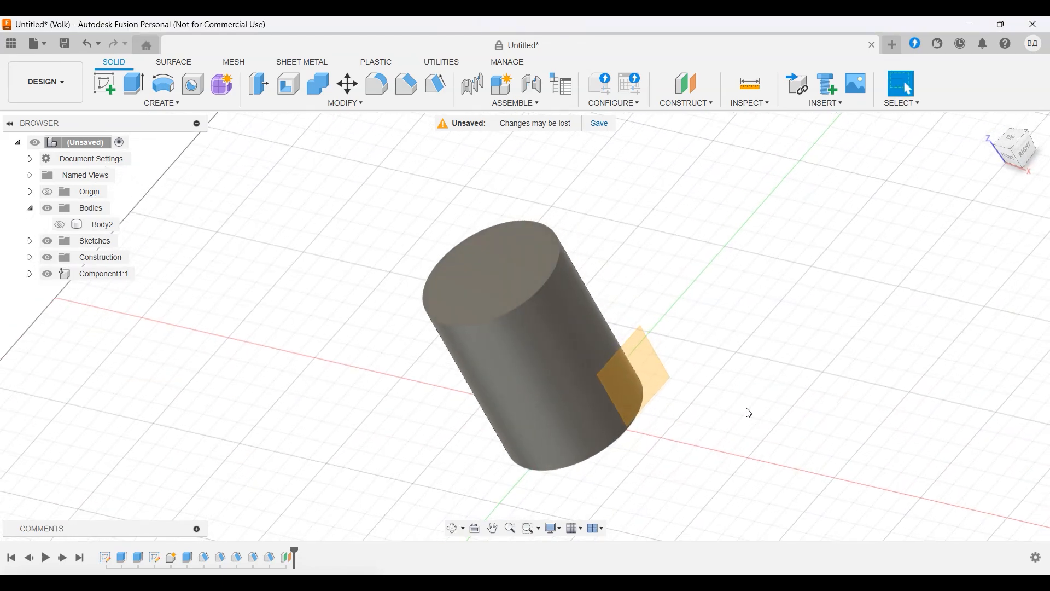
- Try to draft the cylinder's top face by 35 degrees, using the offset plane at the cylinder's edge as the pull direction
click(437, 85)
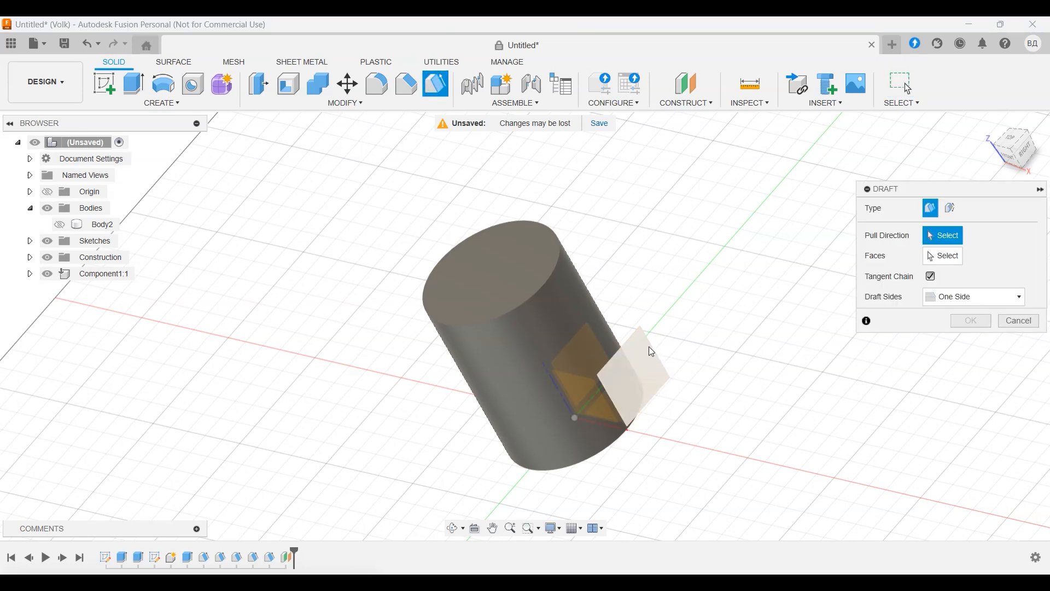
click(632, 366)
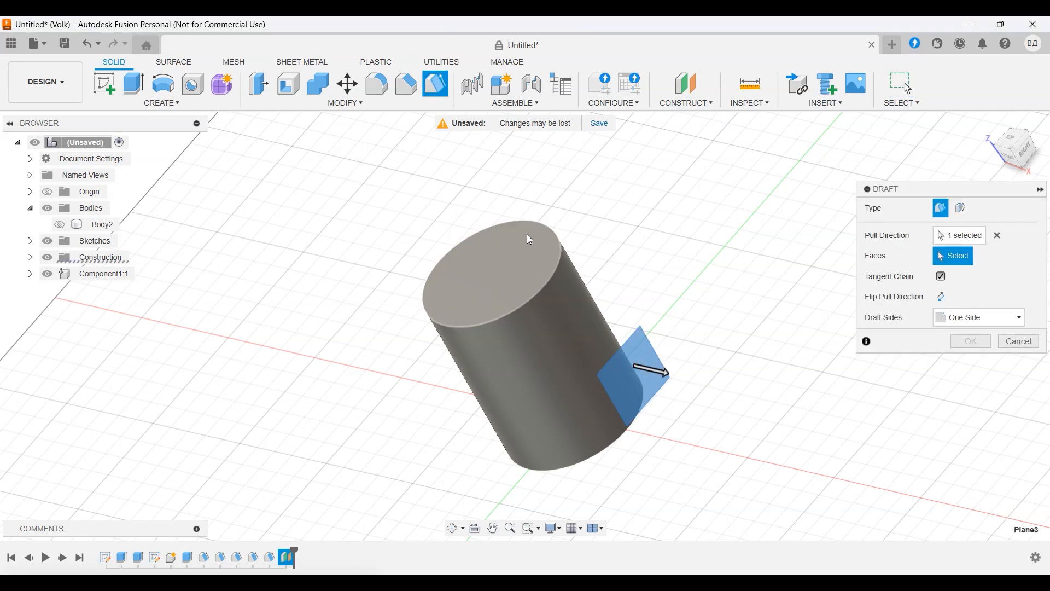
click(507, 274)
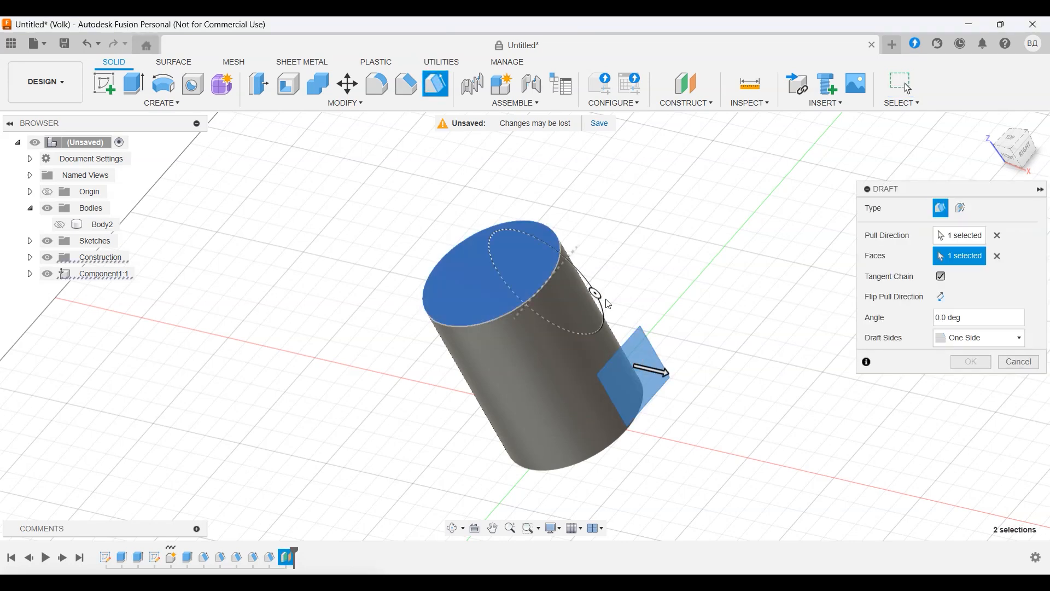
drag(600, 303, 601, 326)
click(1013, 147)
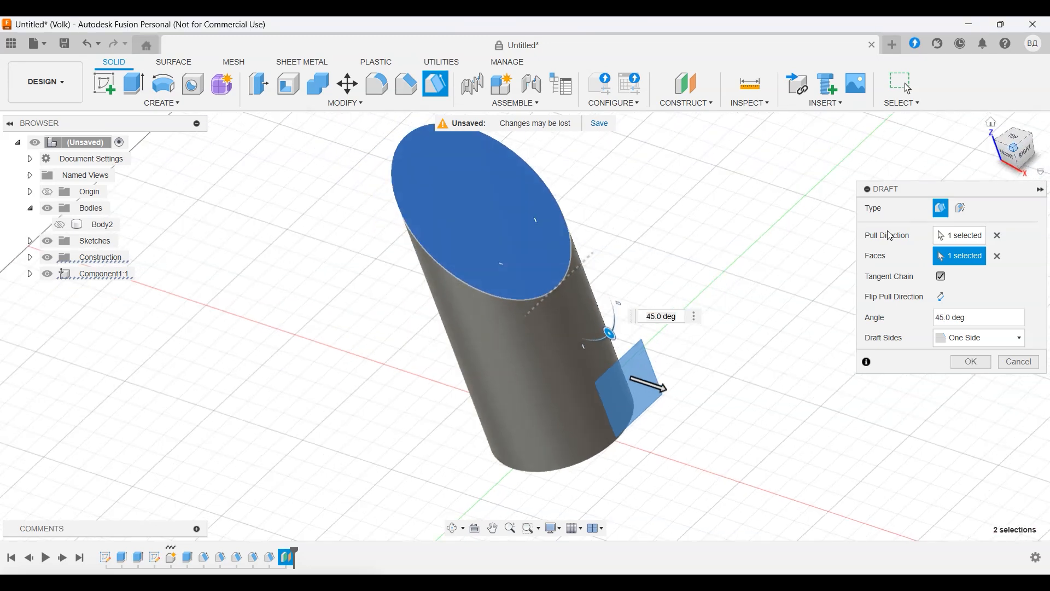
shift+middle_drag(769, 267, 808, 250)
click(1017, 150)
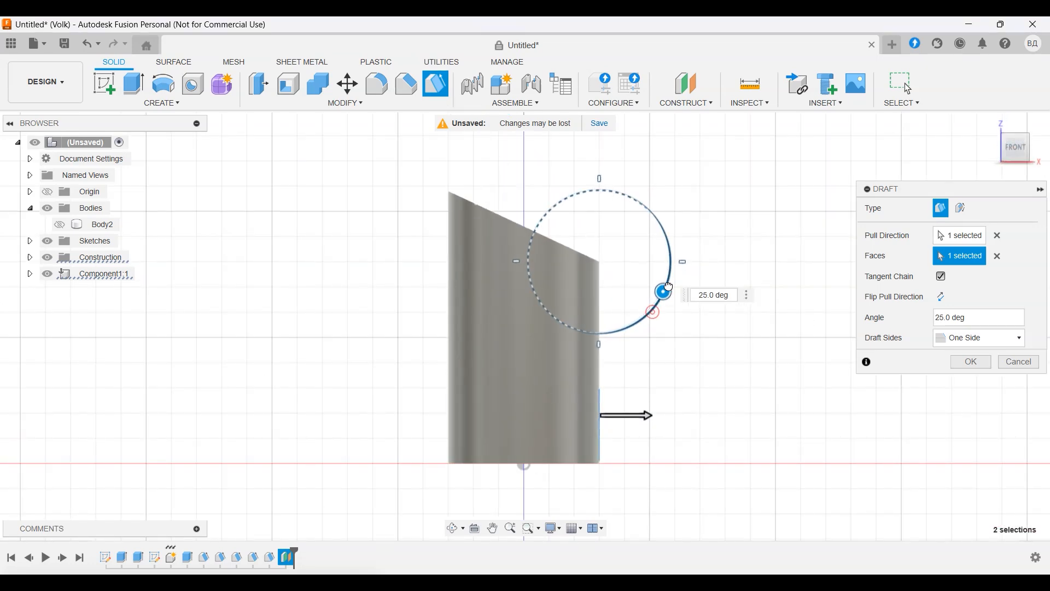
drag(655, 327, 678, 323)
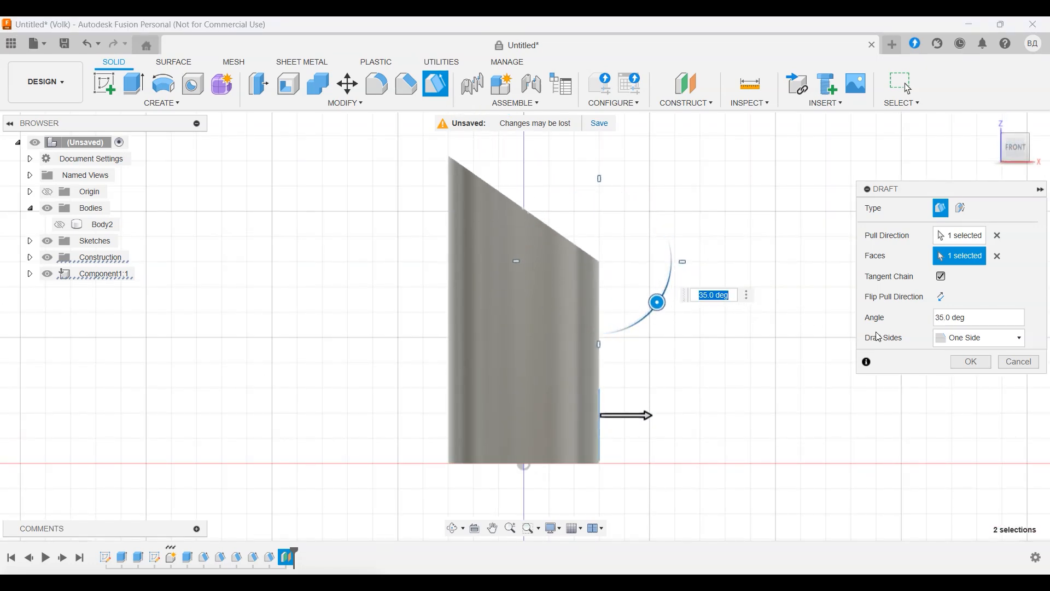
click(1014, 370)
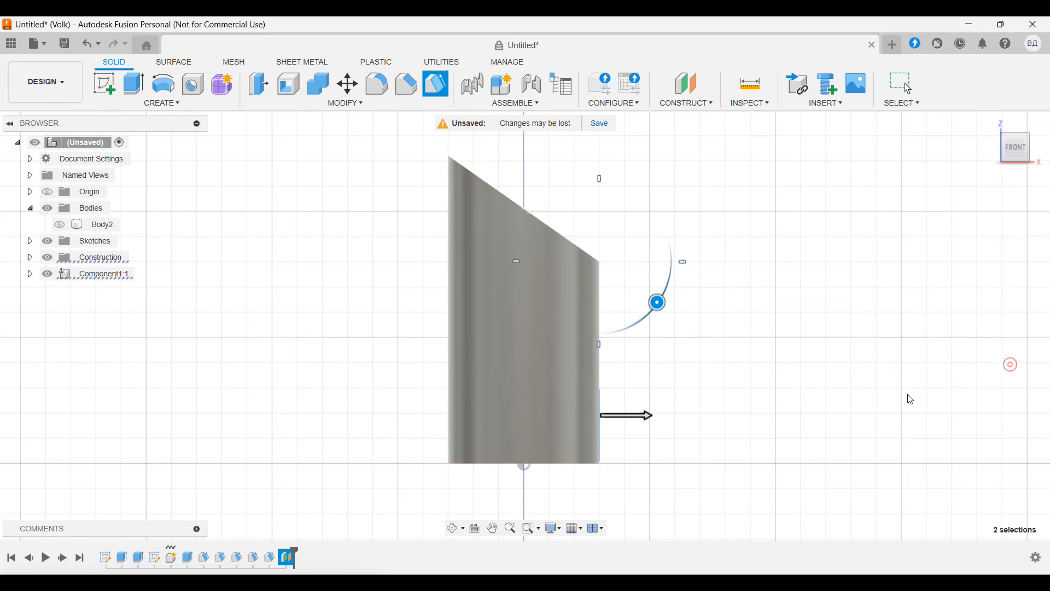
- Move the offset construction plane back to the cylinder's centre
double_click(287, 558)
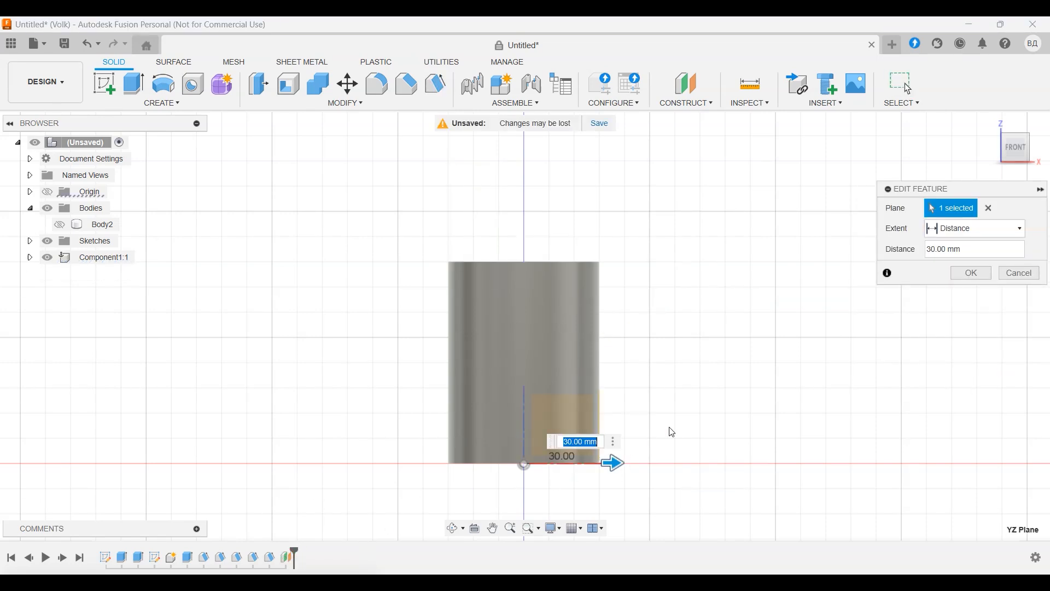
shift+middle_drag(675, 420, 654, 429)
drag(610, 466, 571, 467)
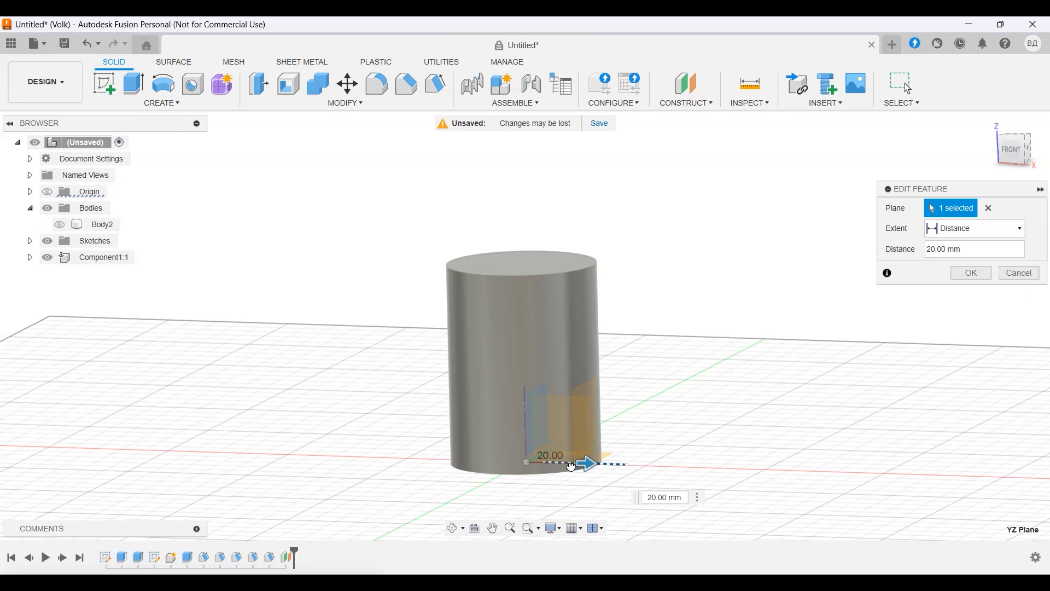
click(973, 272)
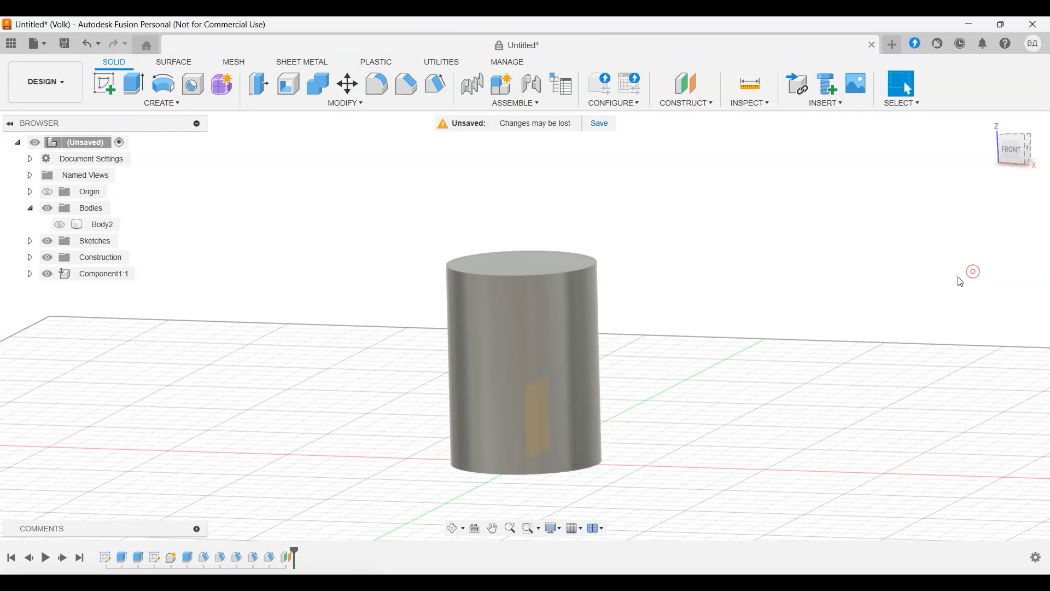
- Try to draft the cylinder's top face by 35 degrees, using the plane through the cylinder's centre as the pull direction
click(445, 89)
mouse_move(724, 258)
shift+middle_down()
mouse_move(661, 288)
mouse_move(611, 351)
mouse_move(689, 309)
mouse_move(560, 249)
mouse_move(690, 253)
mouse_move(700, 266)
mouse_move(714, 256)
shift+middle_up()
click(606, 361)
click(549, 264)
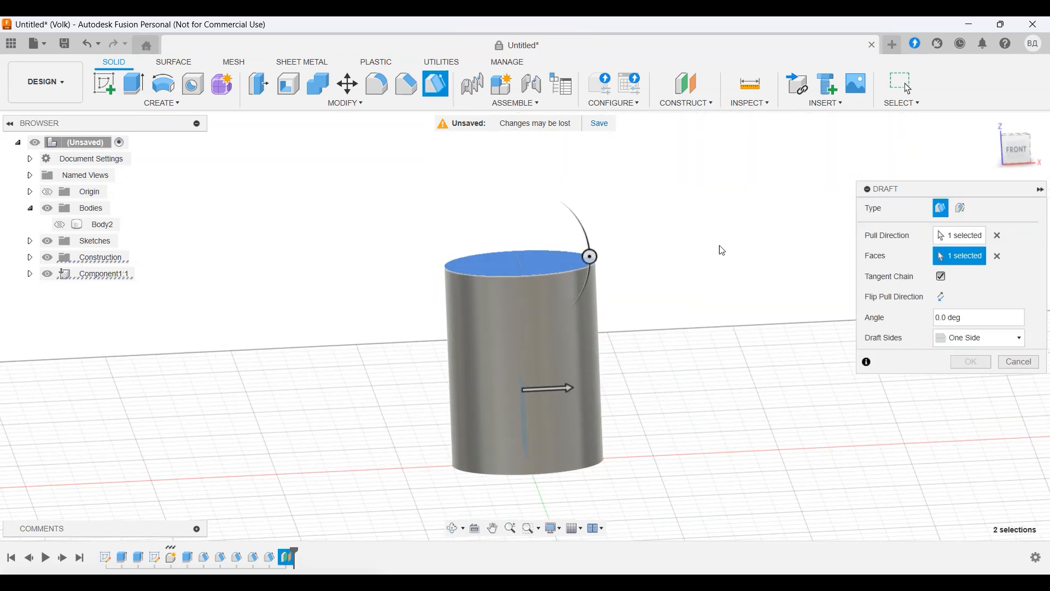
drag(590, 256, 586, 295)
click(1020, 158)
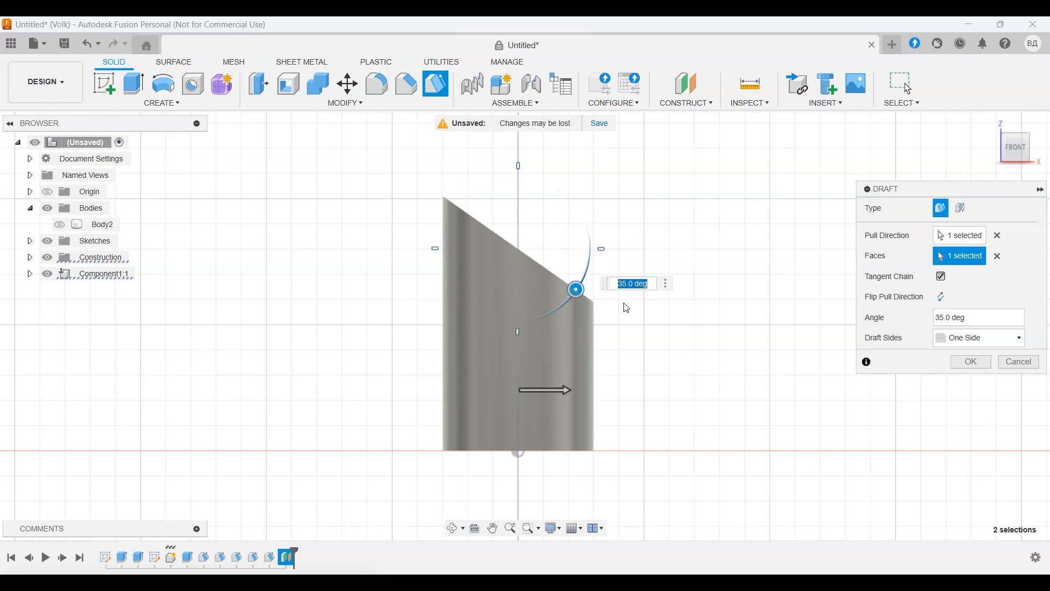
click(1025, 364)
- Delete the offset construction plane from the design
shift+middle_drag(776, 286, 741, 298)
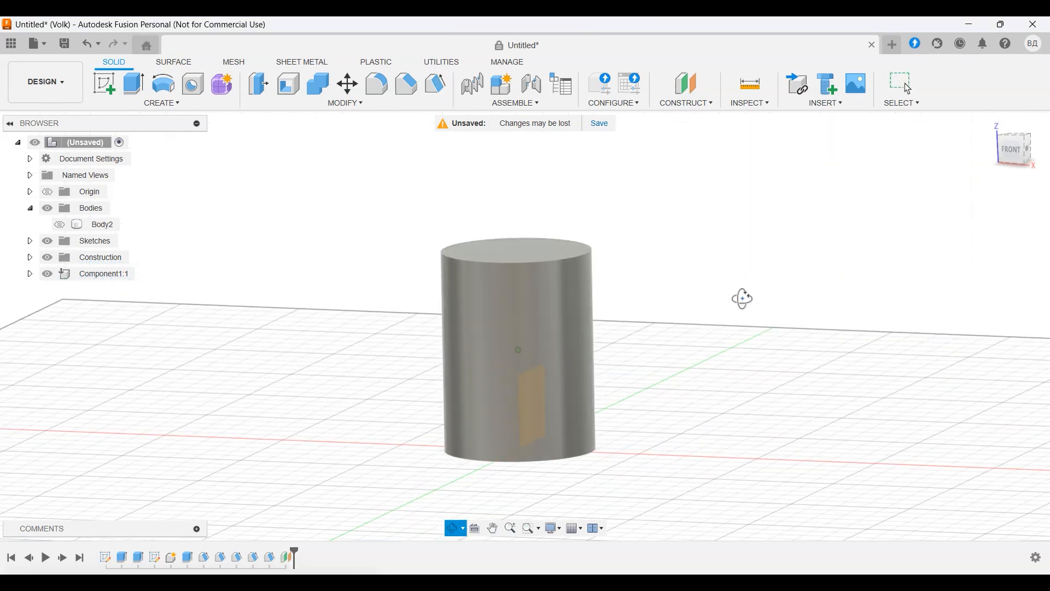
click(285, 558)
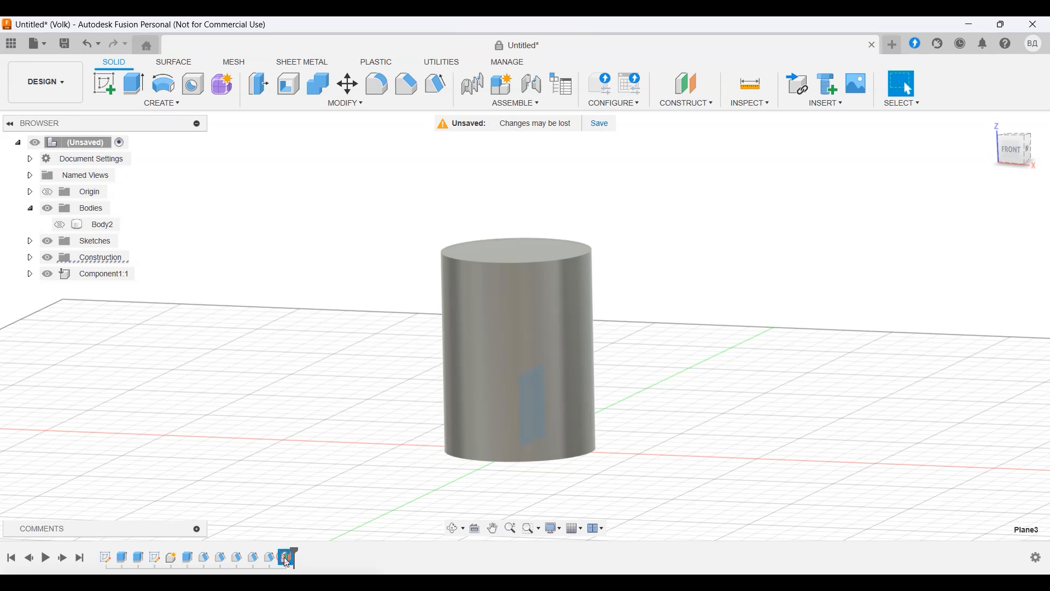
key(Delete)
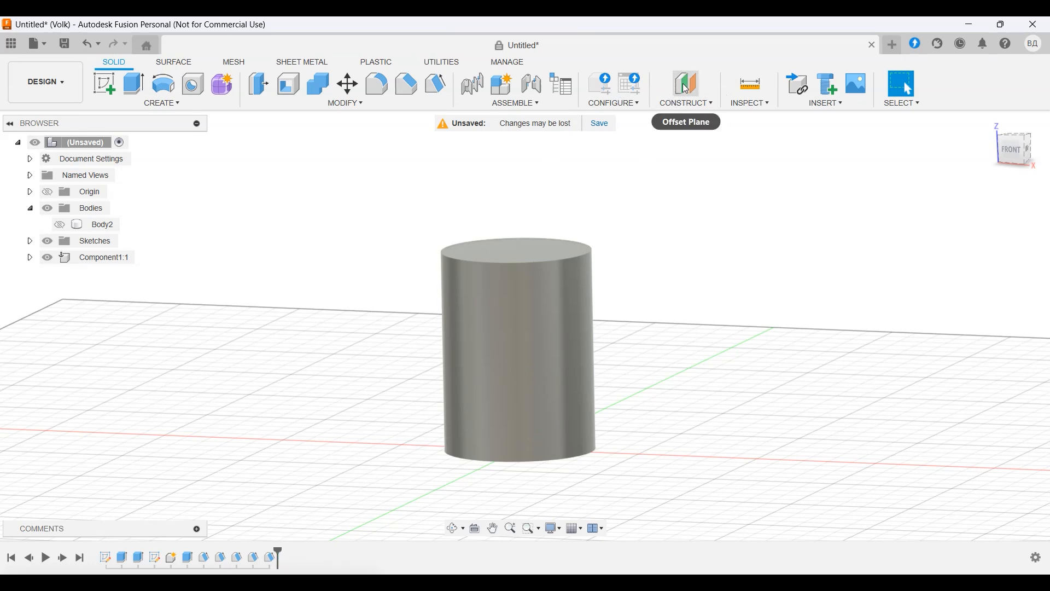
- Create a tangent construction plane on the cylinder's curved side face at an angle of 0 degrees
click(687, 103)
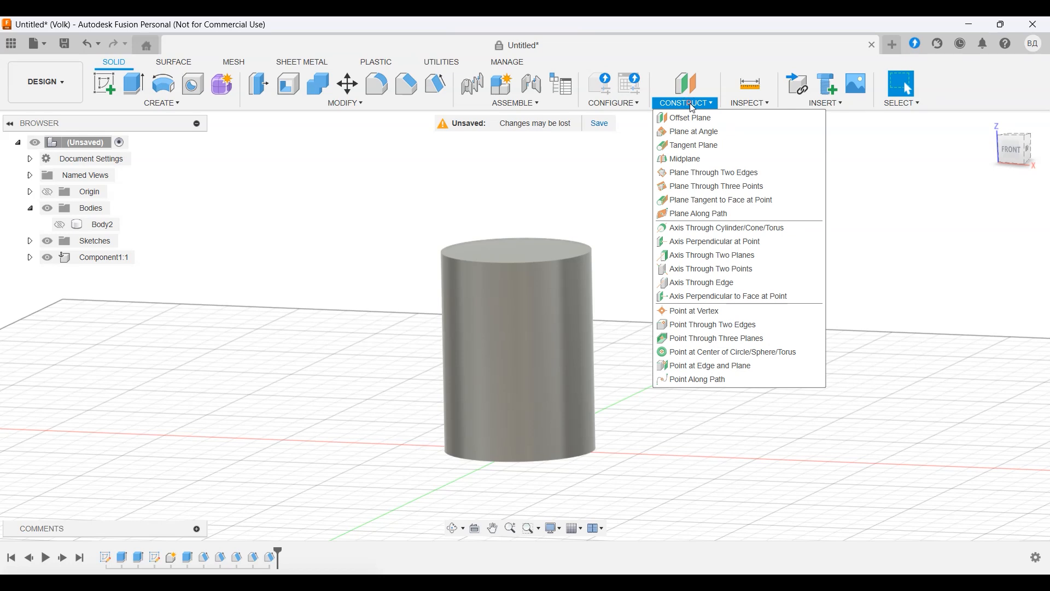
click(709, 147)
click(582, 320)
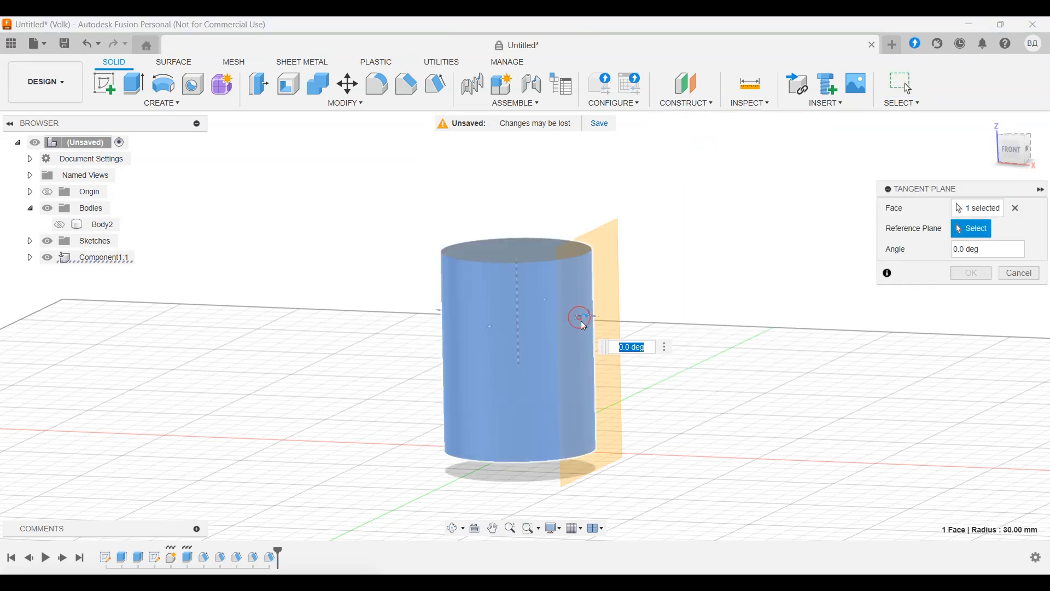
click(979, 273)
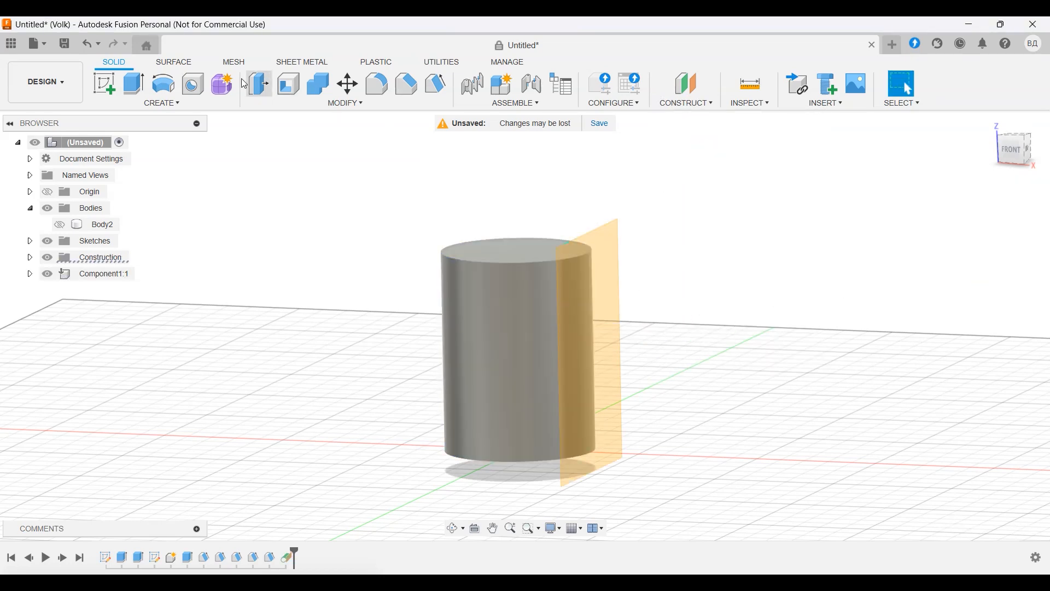
- Draft the cylinder's top face by 40 degrees, using the tangent plane as the pull direction
click(436, 84)
click(529, 257)
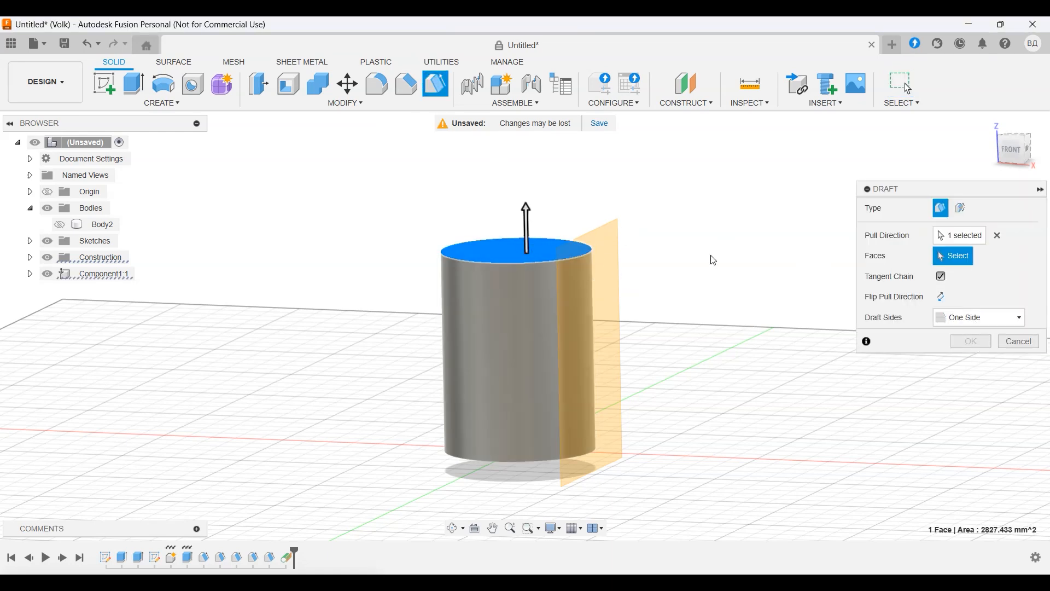
click(998, 236)
click(613, 282)
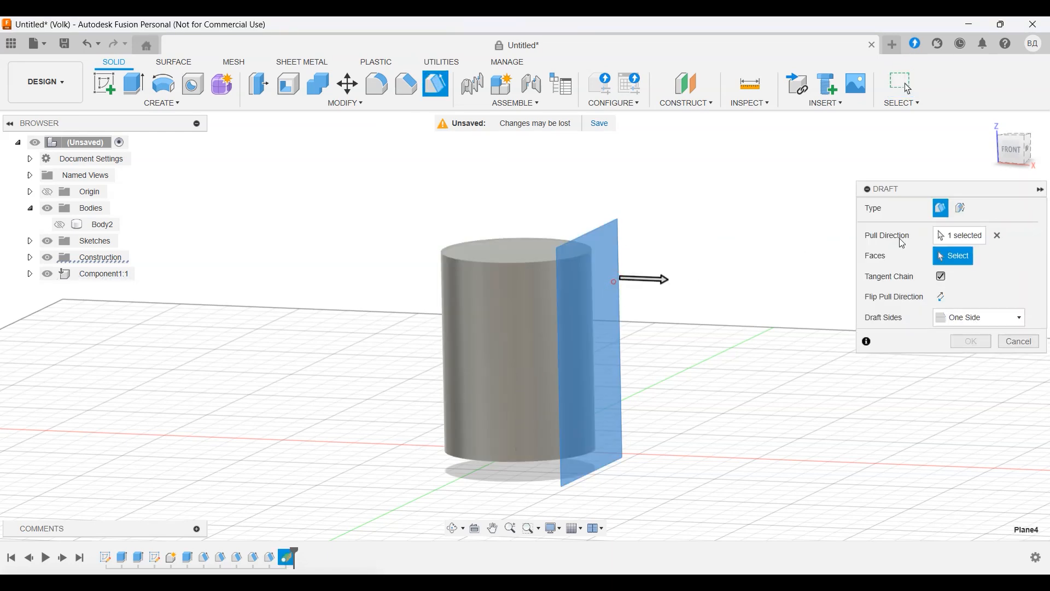
click(524, 250)
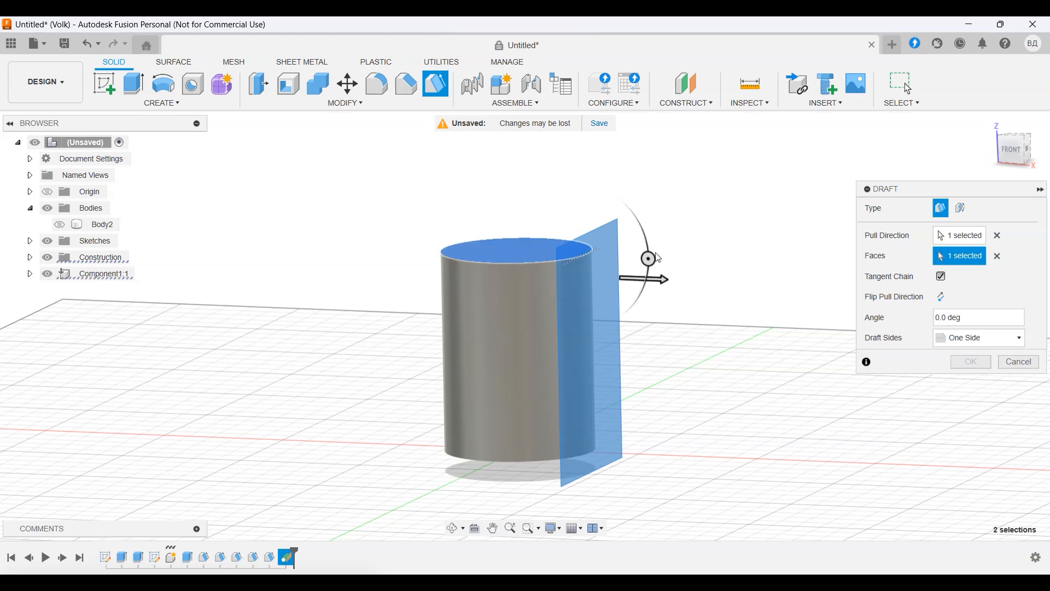
drag(649, 257, 634, 302)
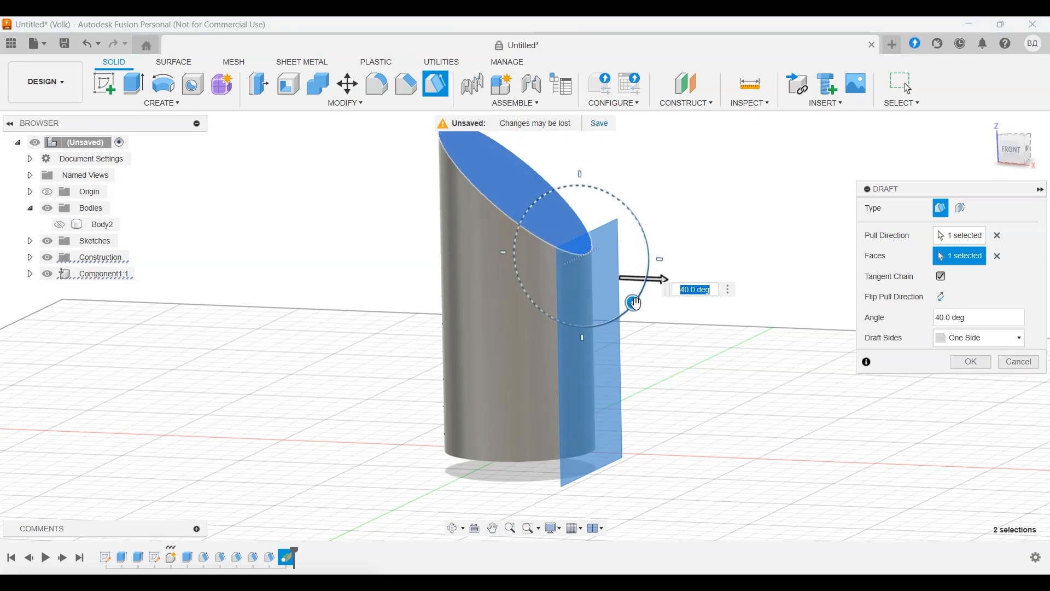
click(1013, 153)
mouse_move(710, 207)
shift+middle_down()
mouse_move(658, 287)
mouse_move(705, 214)
shift+middle_up()
middle_drag(781, 209, 734, 272)
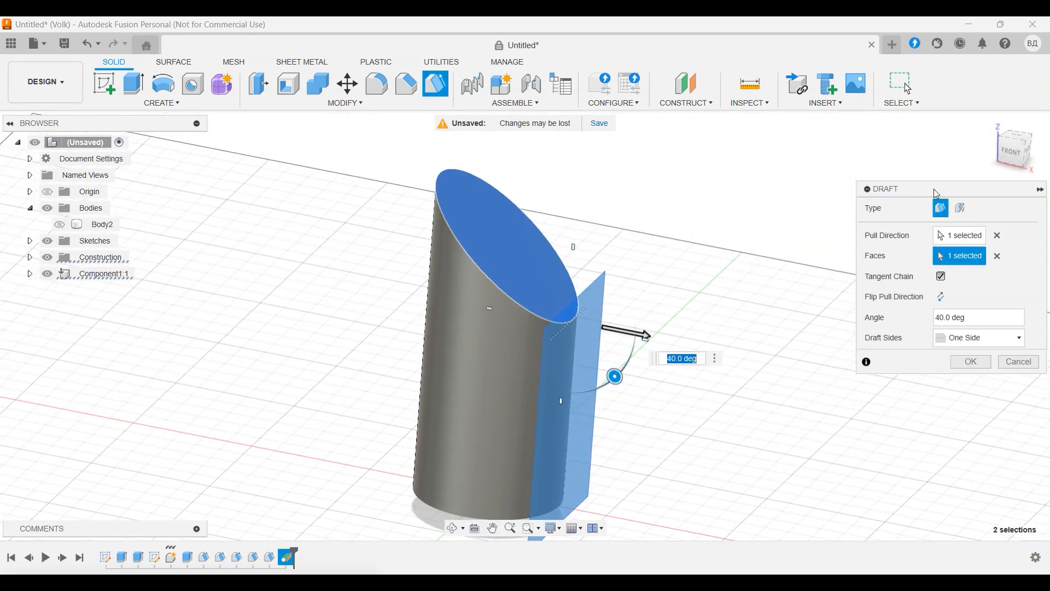
click(1017, 155)
mouse_move(650, 330)
mouse_down()
mouse_move(659, 277)
mouse_move(674, 271)
mouse_move(659, 330)
mouse_move(658, 318)
mouse_up()
mouse_move(722, 225)
shift+middle_down()
mouse_move(715, 241)
mouse_move(714, 225)
shift+middle_up()
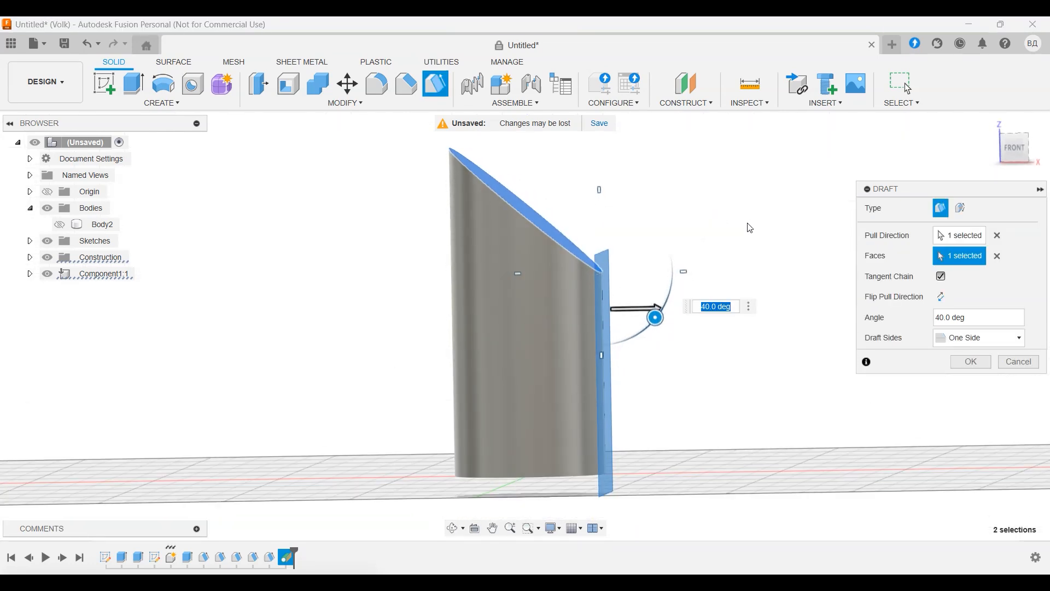
shift+middle_drag(736, 246, 726, 241)
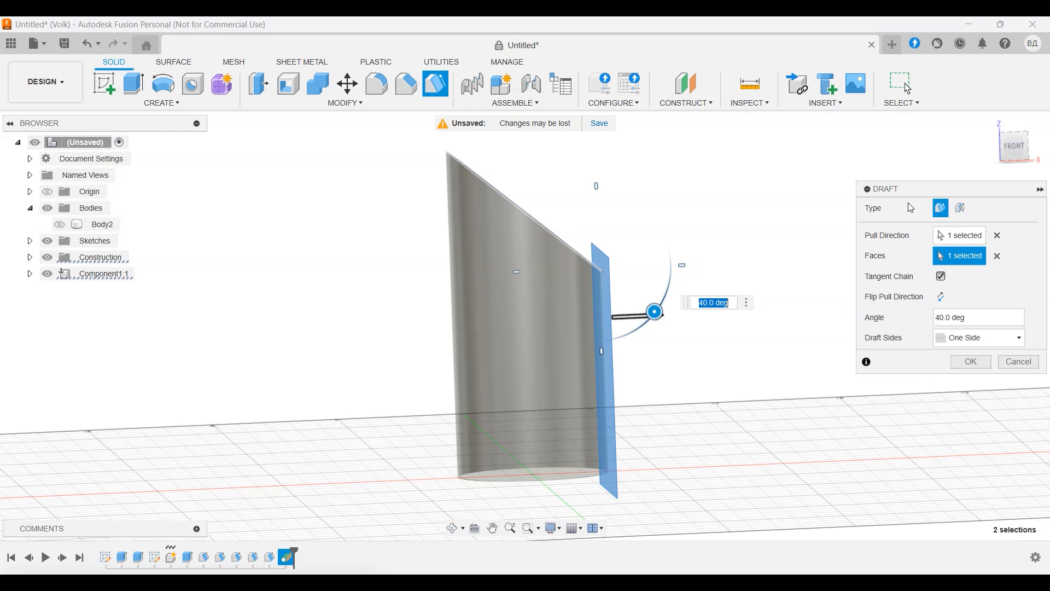
click(1006, 157)
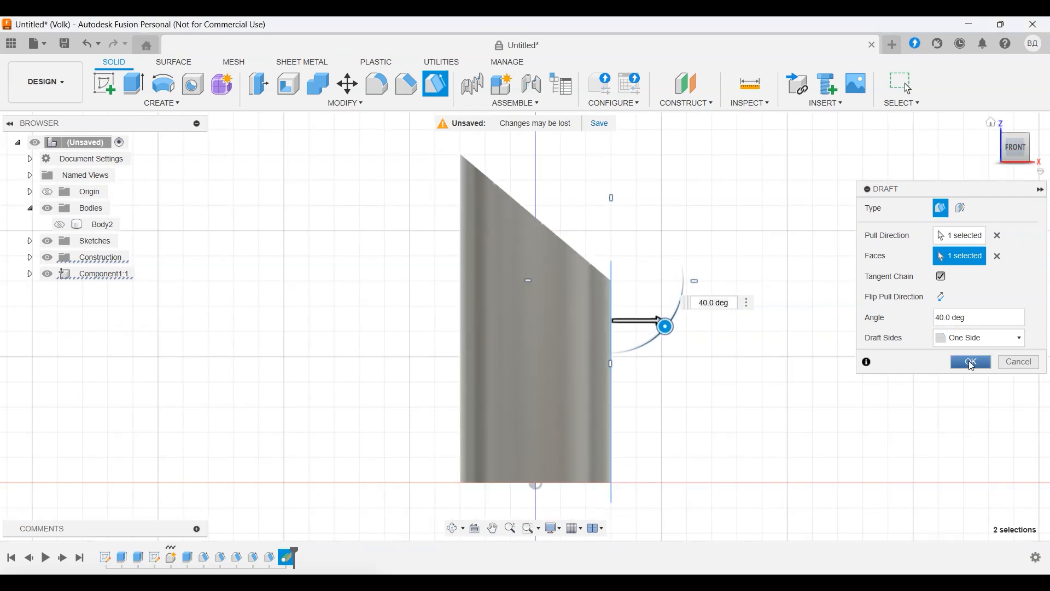
click(972, 362)
- Try to start another draft with the cylinder's sloped top face as the pull direction
shift+middle_drag(825, 312, 621, 285)
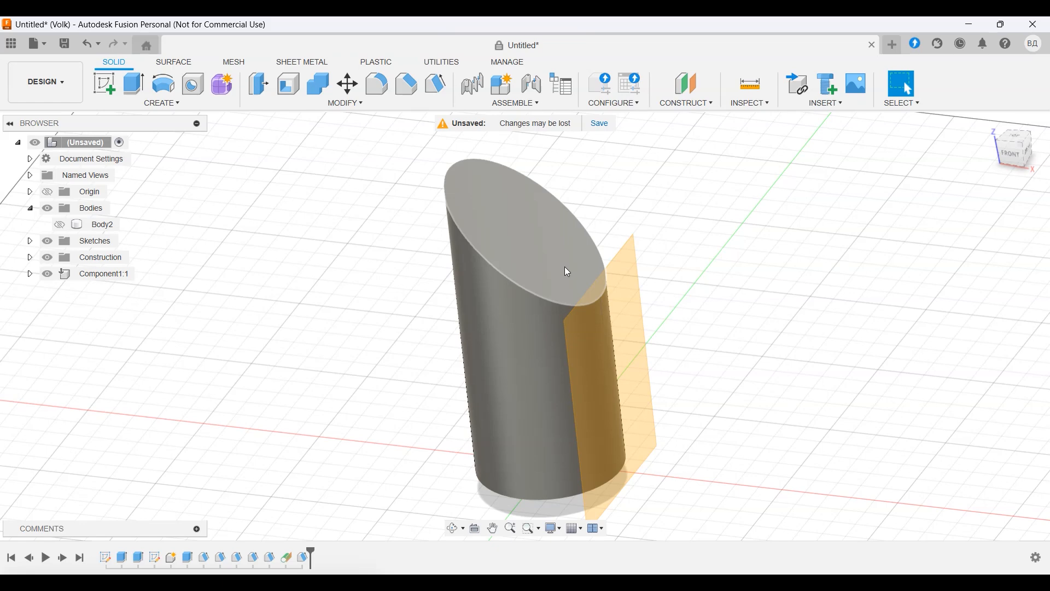
shift+middle_drag(676, 333, 750, 310)
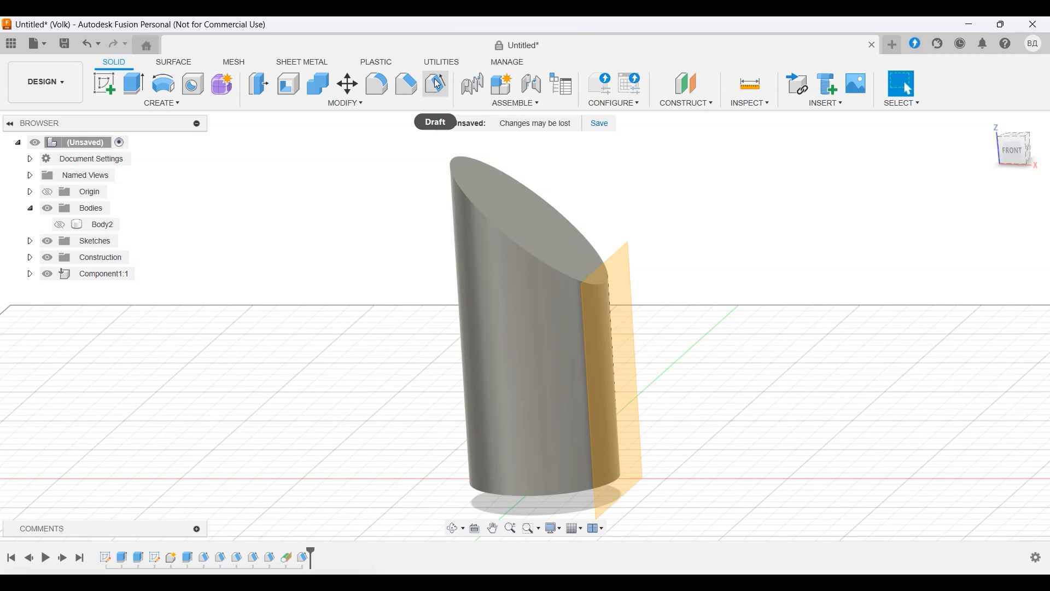
click(436, 85)
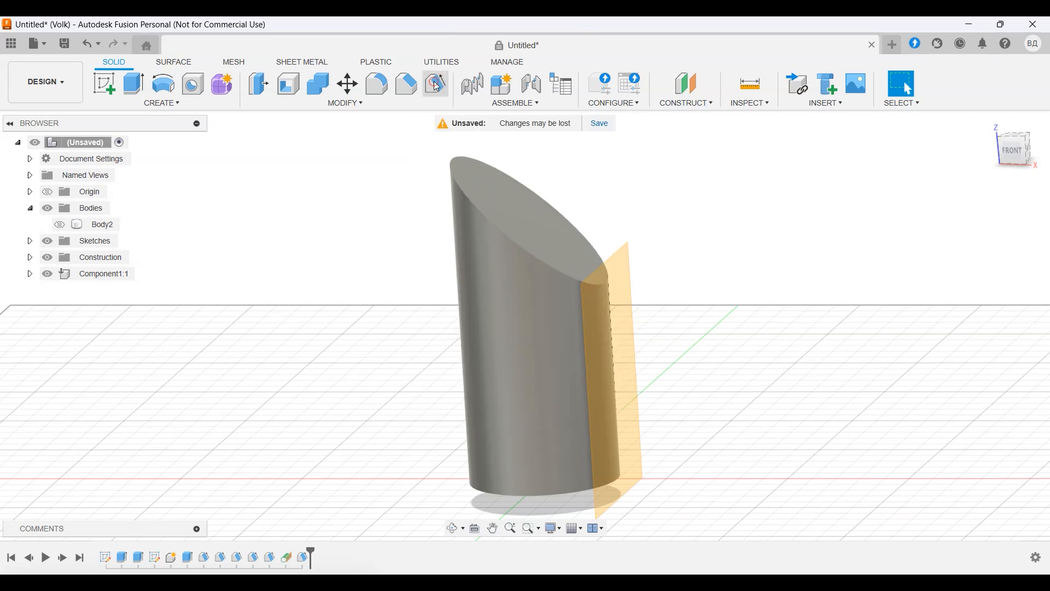
click(555, 240)
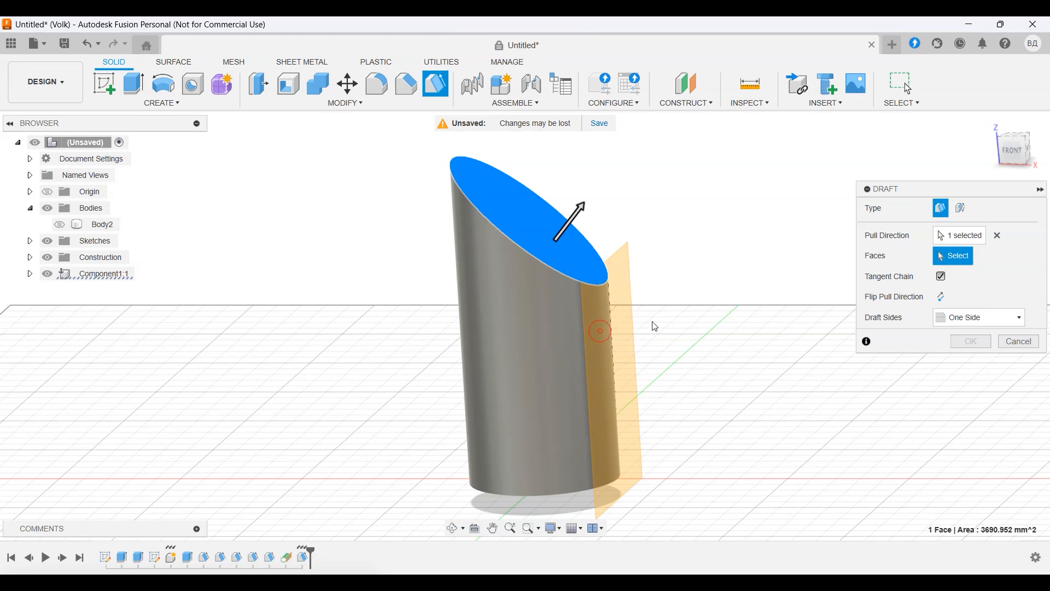
mouse_move(700, 317)
shift+middle_down()
mouse_move(630, 353)
mouse_move(690, 324)
shift+middle_up()
click(1015, 342)
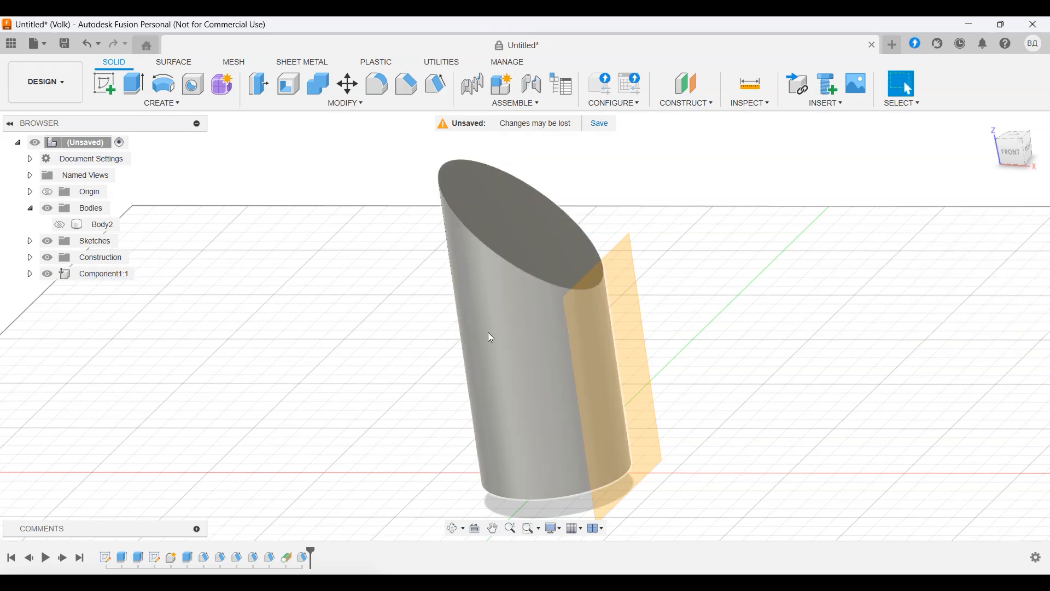
mouse_move(727, 328)
shift+middle_down()
mouse_move(740, 293)
mouse_move(726, 348)
mouse_move(733, 333)
mouse_move(787, 330)
mouse_move(740, 332)
mouse_move(741, 307)
mouse_move(733, 326)
shift+middle_up()
key(Escape)
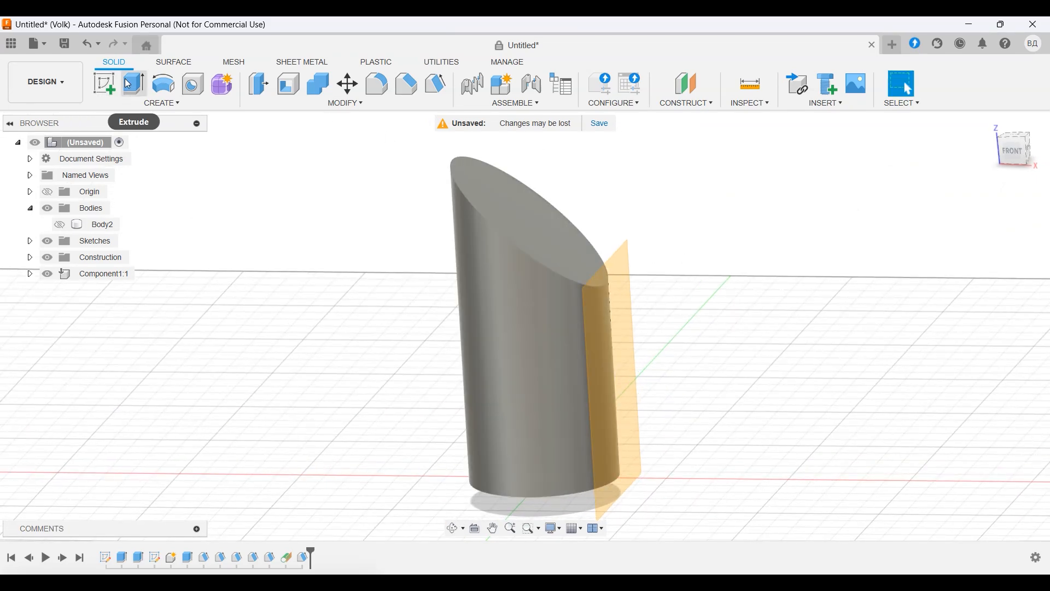
shift+middle_drag(719, 352, 768, 346)
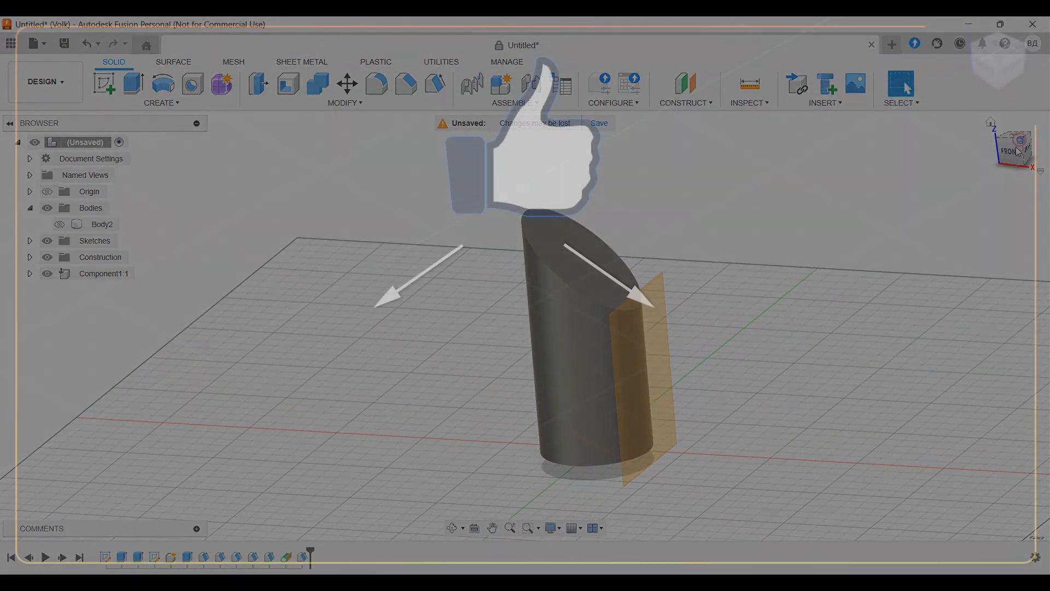
click(1023, 137)
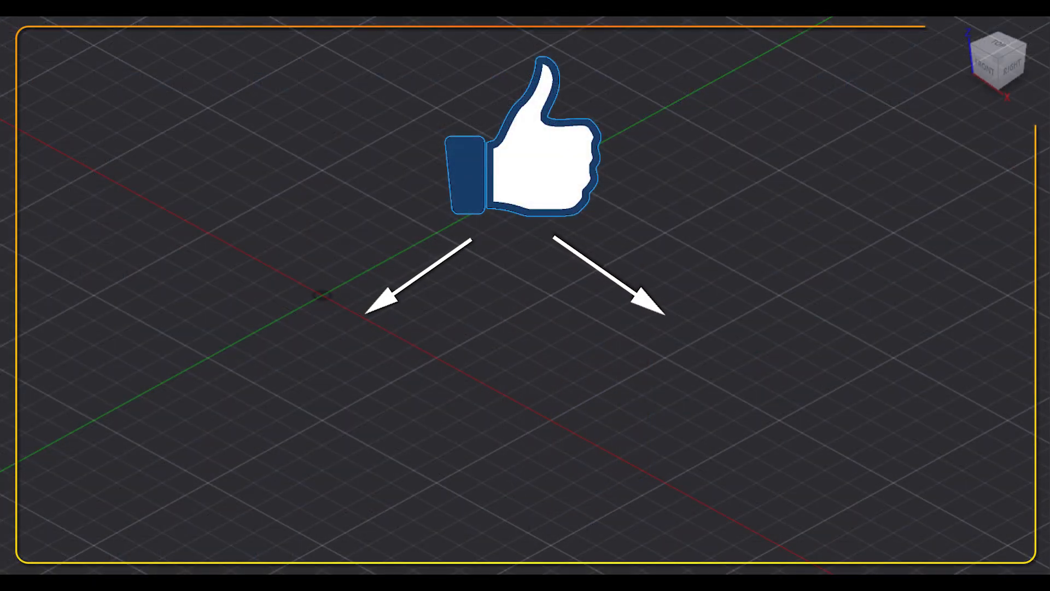